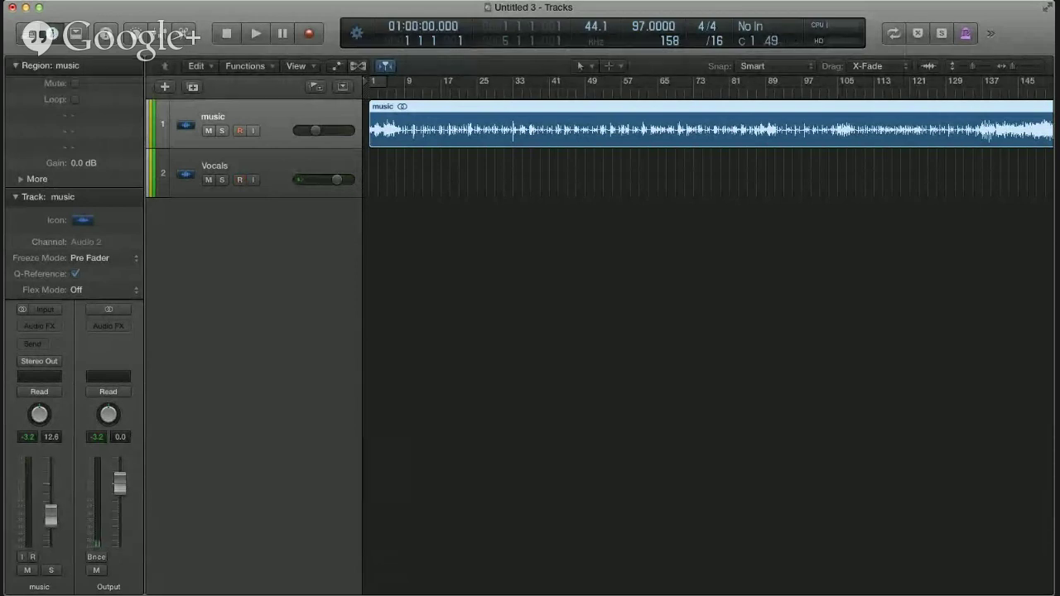
Select the Vocals track as the recording target below the music track.
click(257, 165)
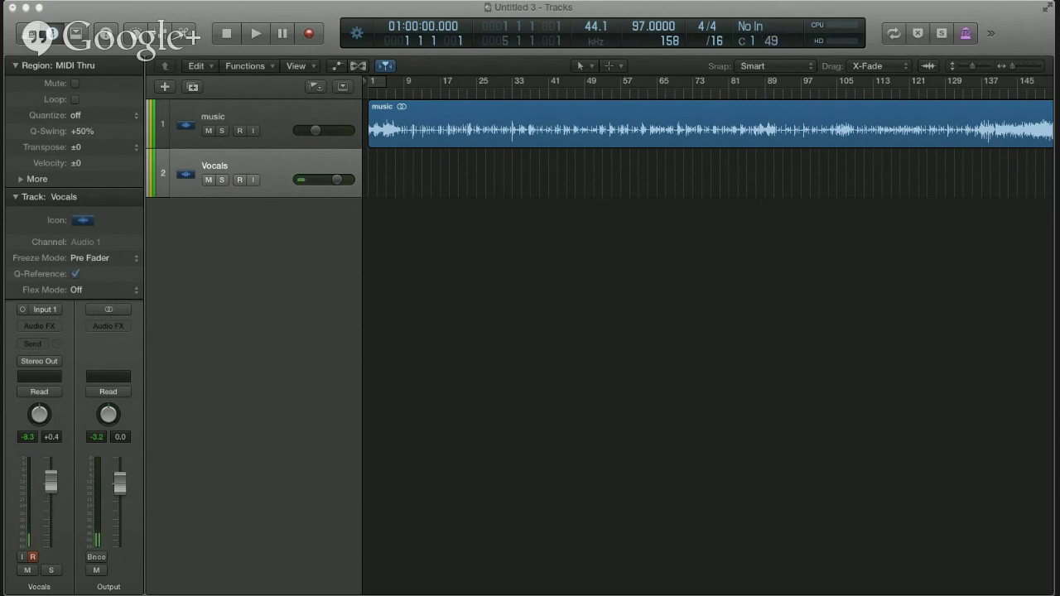
scroll(707, 338, right, 1)
scroll(707, 338, right, 1)
scroll(707, 338, left, 2)
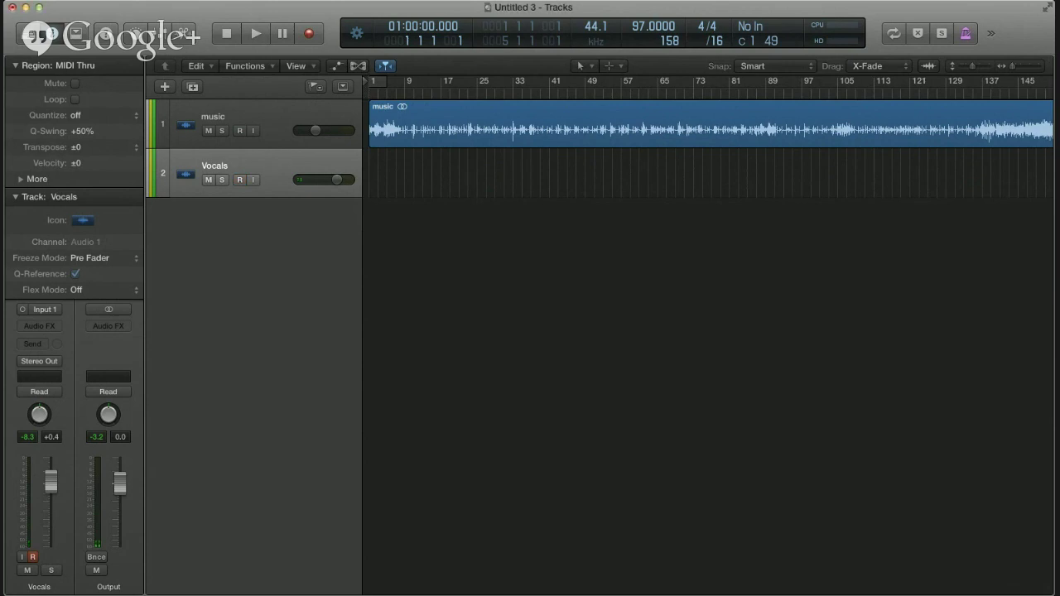
Play the song from the start, punch in a short recording on the Vocals track from about bar 7, and delete the take.
key(space)
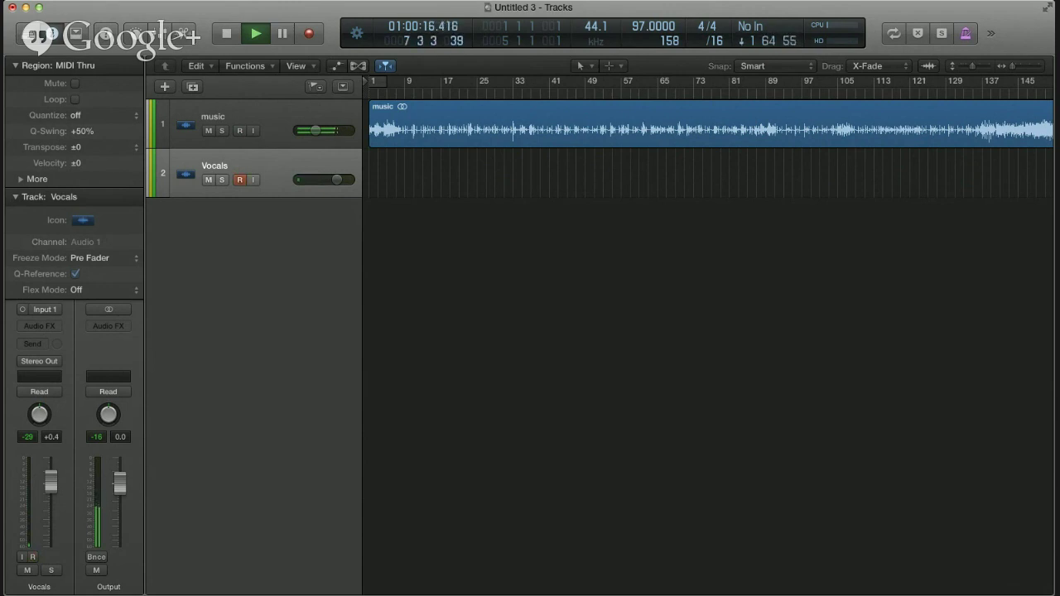
key(r)
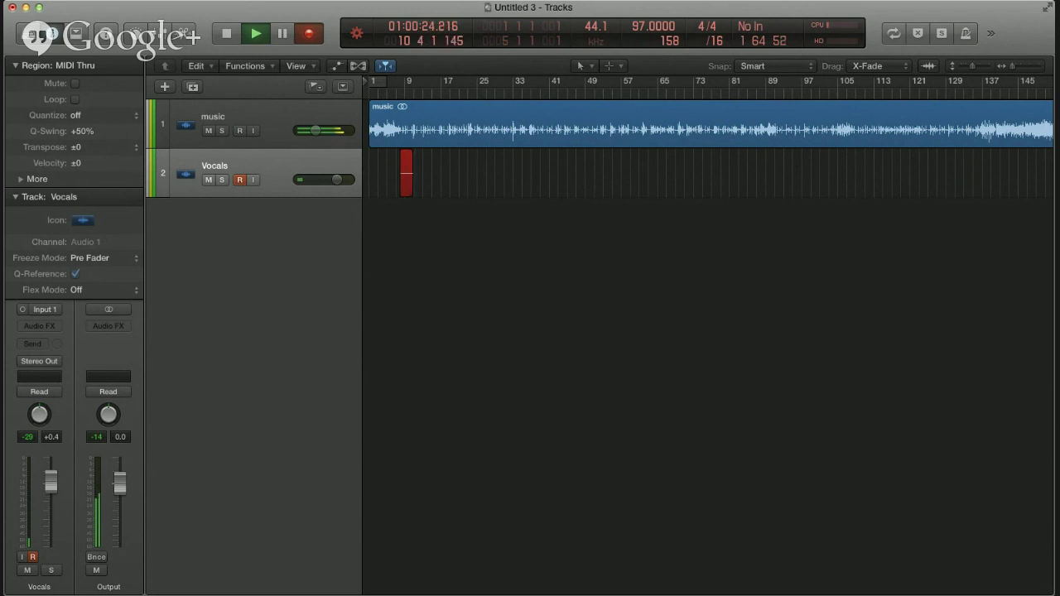
key(space)
key(Delete)
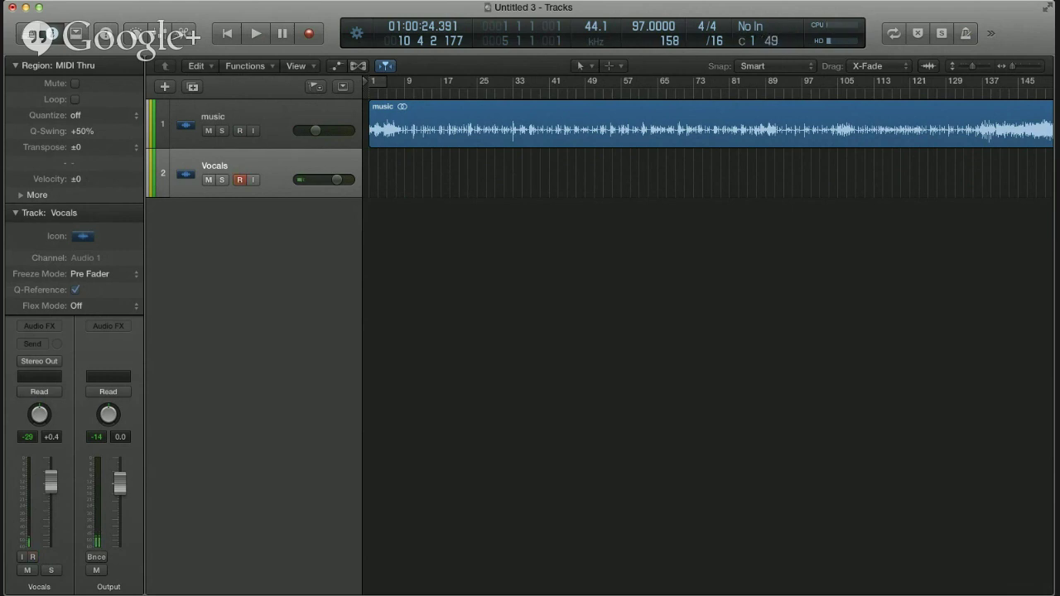
Move the playhead to bar 19 and play the music track from there.
click(645, 91)
click(509, 91)
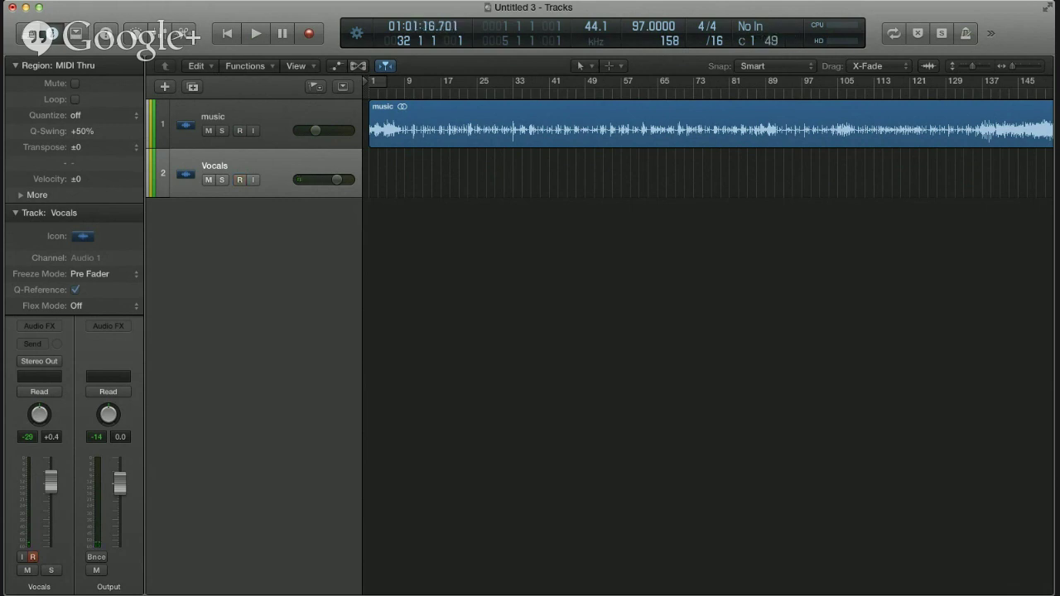
key(super+Right)
key(super+Right)
key(super+Right)
key(super+Right)
key(super+Right)
key(super+Down)
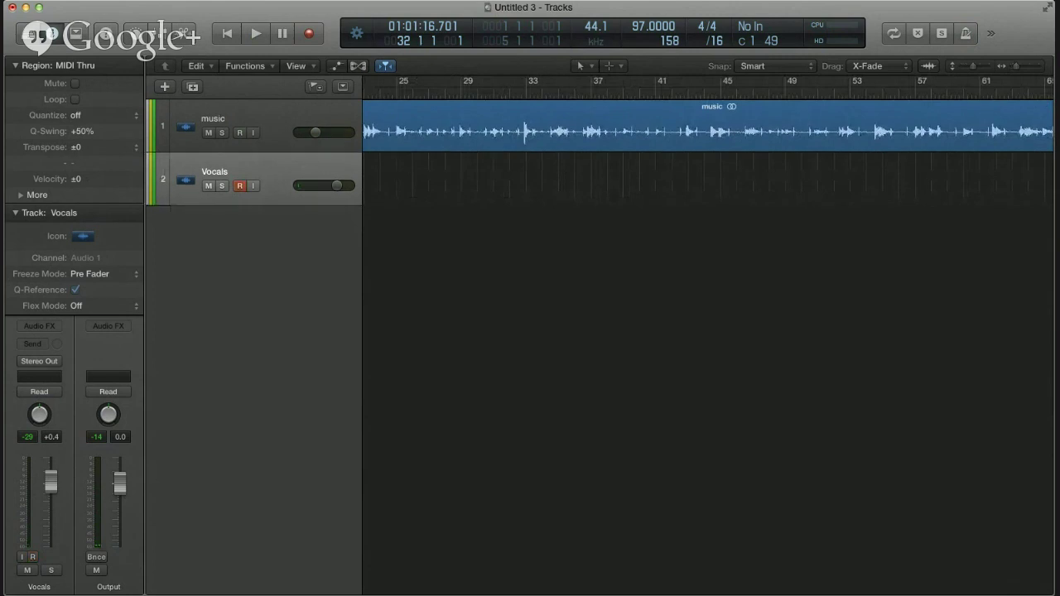
key(super+Down)
scroll(708, 141, left, 5)
click(666, 91)
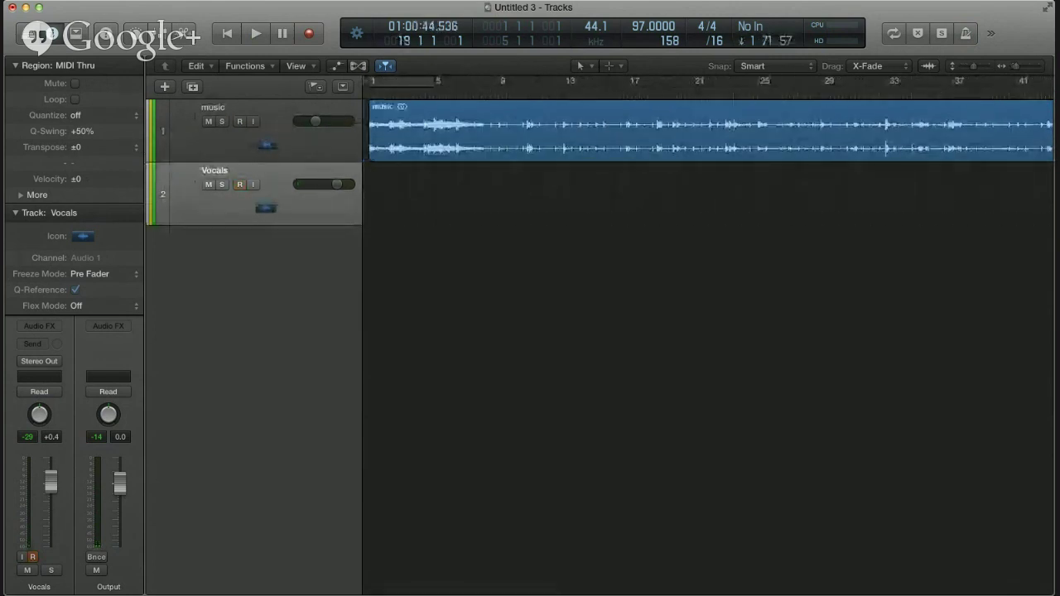
key(space)
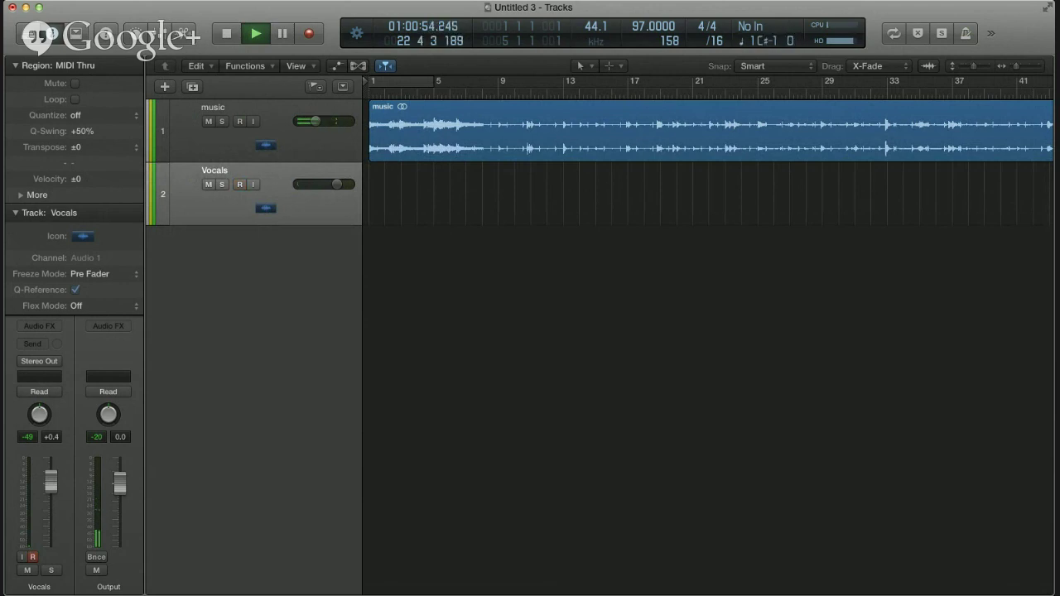
Enlarge both tracks vertically and follow the music waveform around bar 33 during playback.
scroll(708, 162, right, 3)
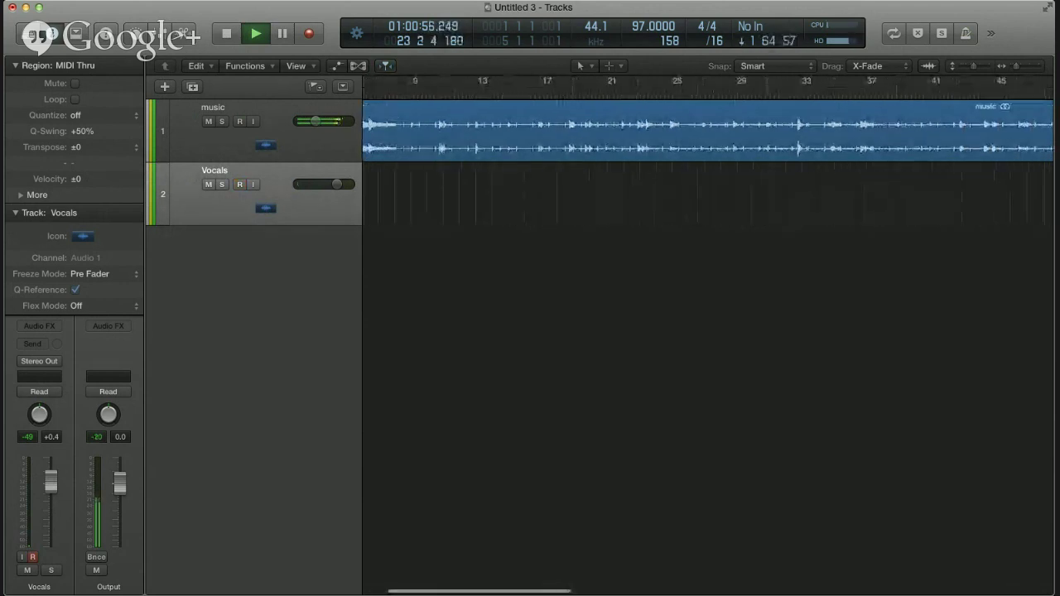
scroll(708, 162, right, 4)
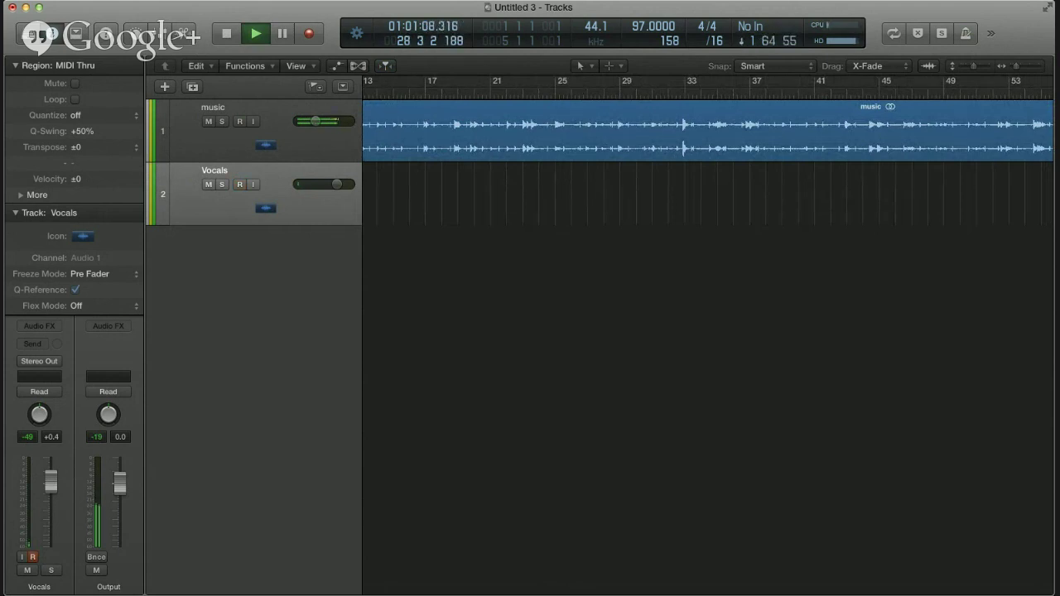
key(super+Down)
key(super+Down)
key(super+Down)
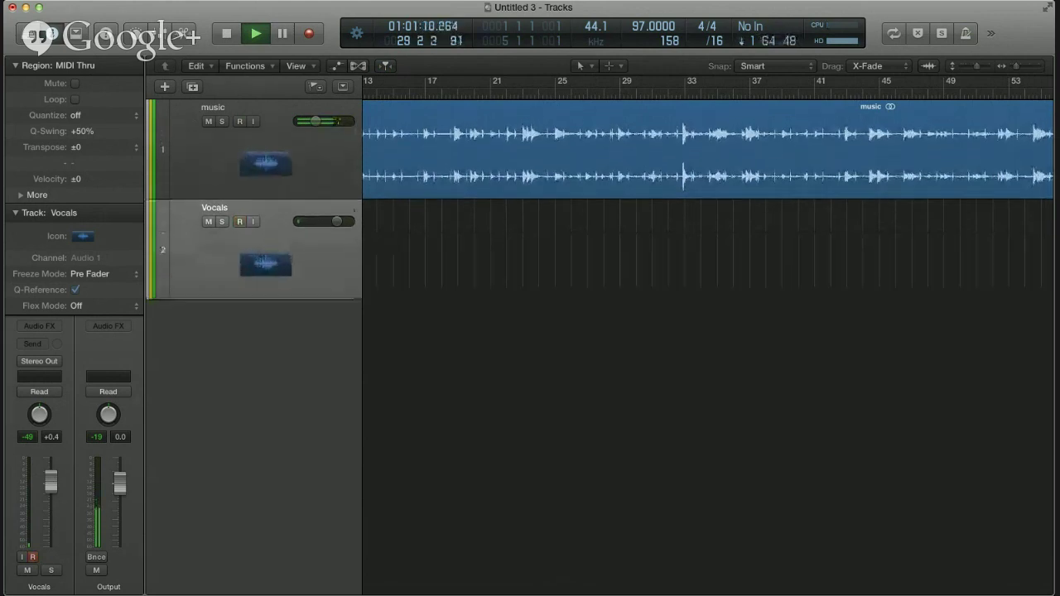
key(super+Down)
key(super+Down)
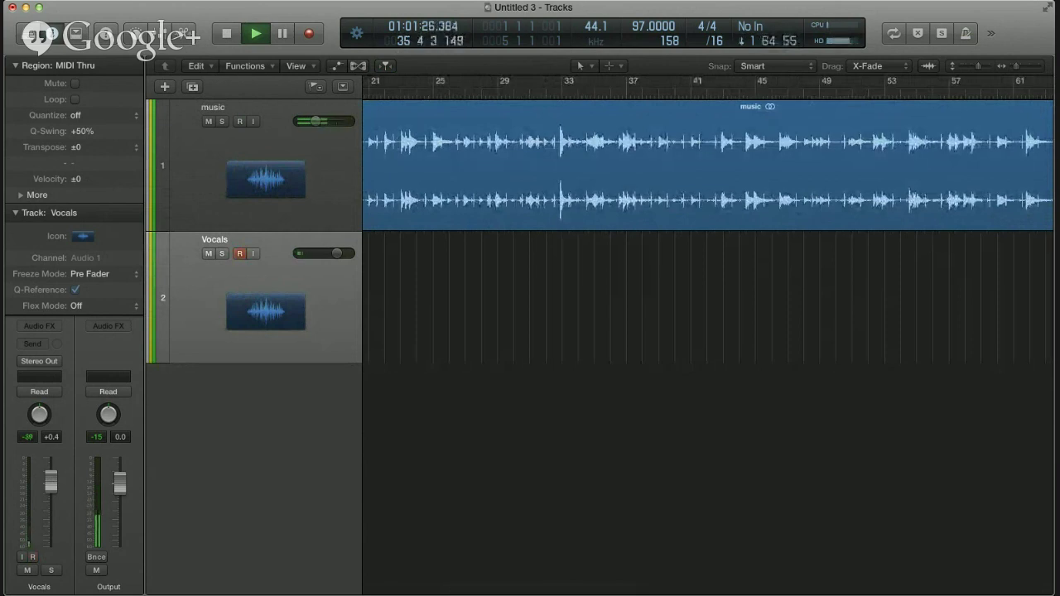
Rewind the running playback a few bars and examine the music waveform from bar 13 to bar 53 with taller tracks.
key(comma)
key(comma)
key(comma)
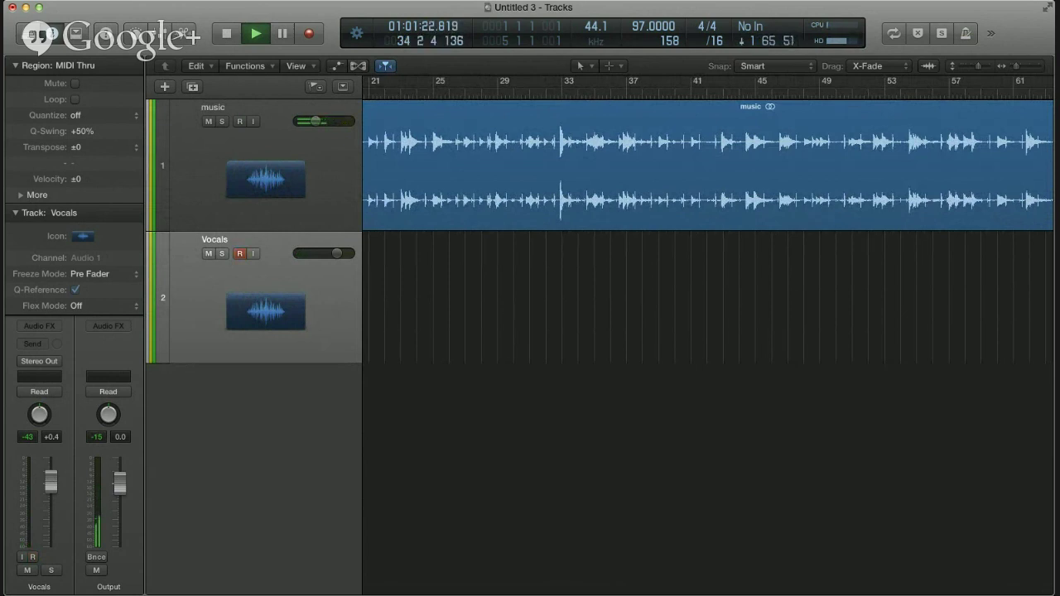
scroll(707, 232, left, 2)
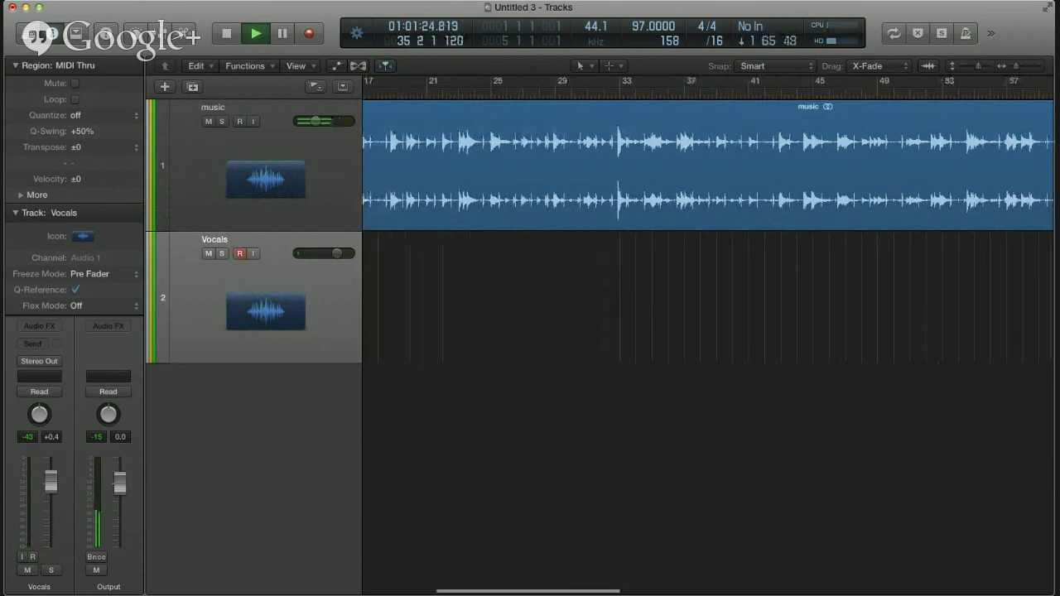
scroll(707, 231, left, 1)
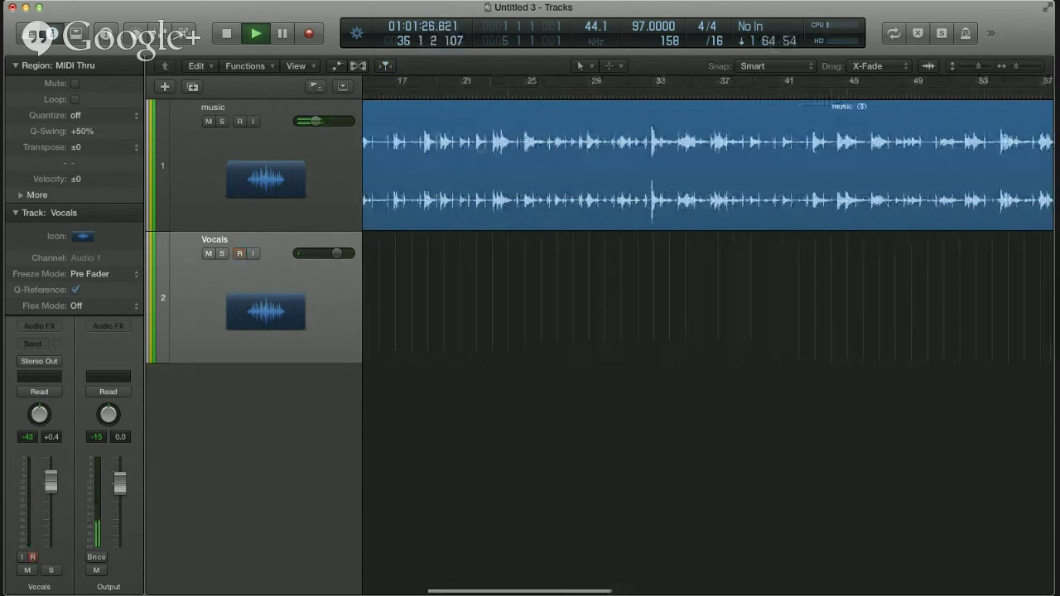
scroll(707, 230, left, 1)
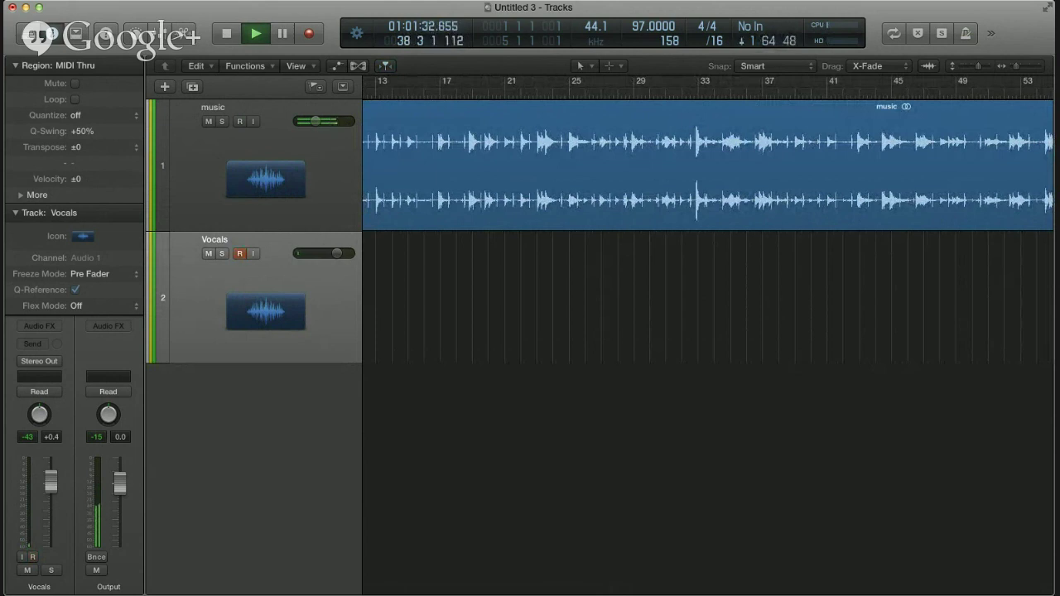
key(super+Down)
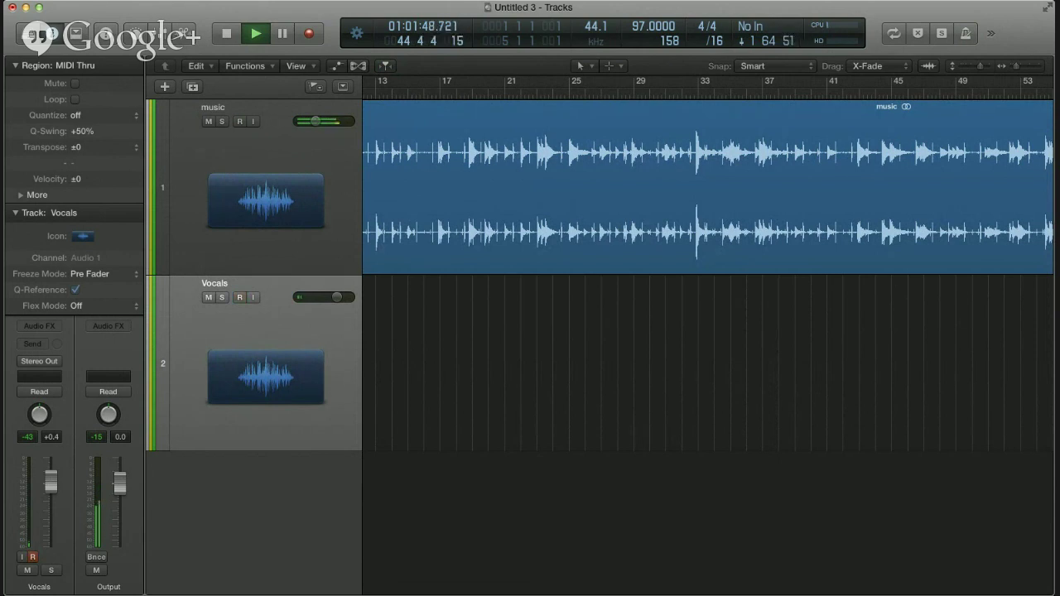
Restart the music playback from about bar 32.
key(space)
click(651, 92)
click(683, 91)
key(space)
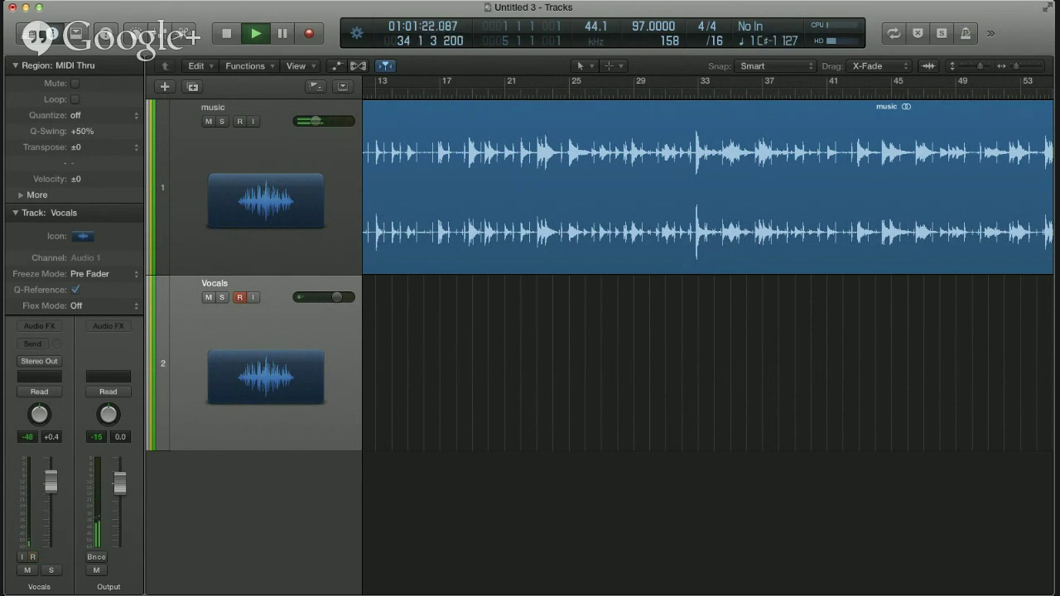
Stop the playback and move the playhead back to bar 31.
scroll(708, 314, left, 3)
scroll(708, 315, left, 1)
click(613, 93)
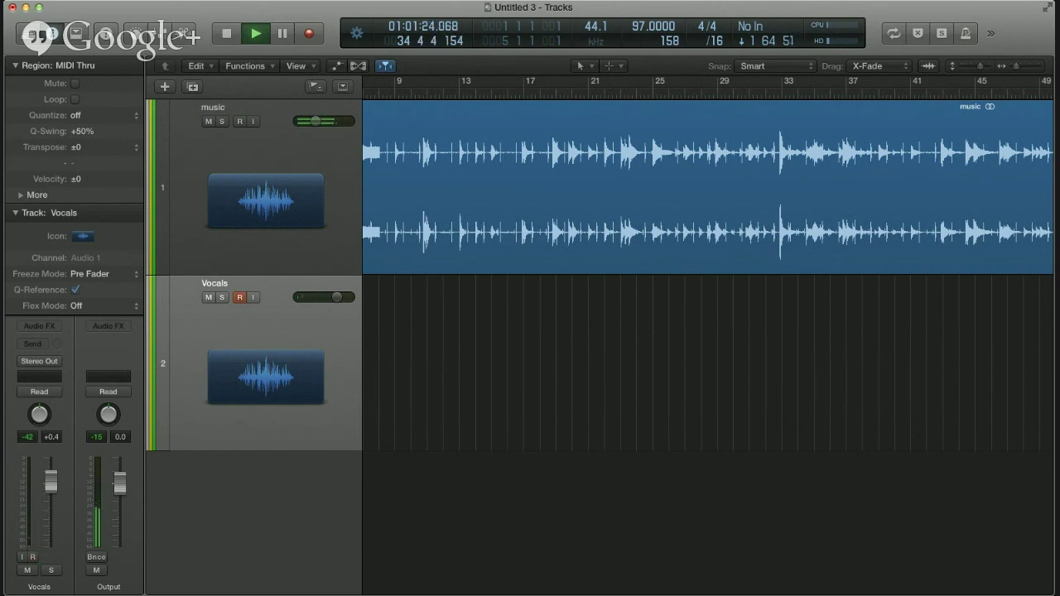
key(space)
key(comma)
key(comma)
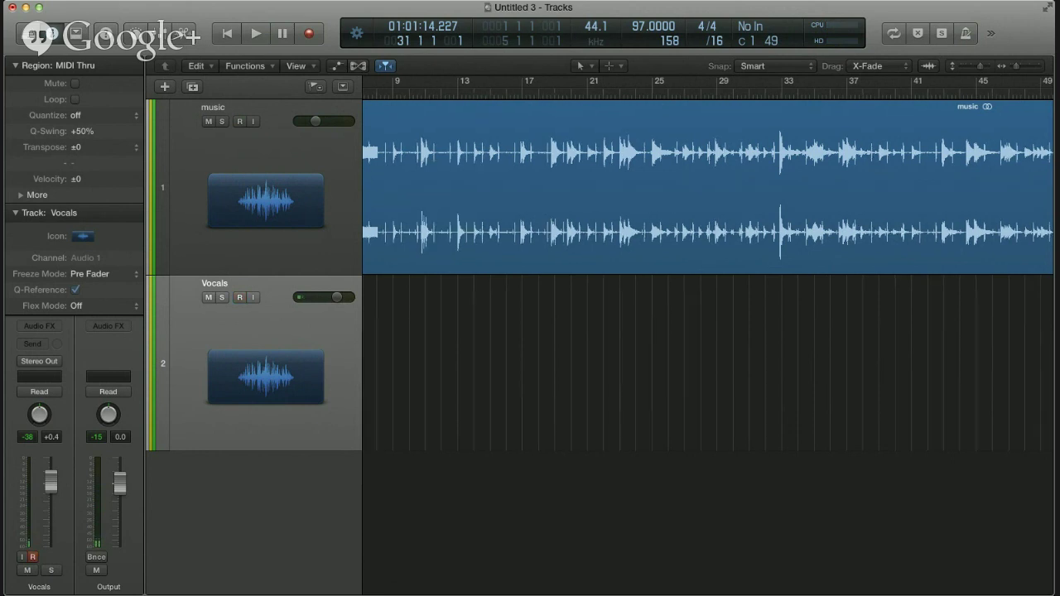
Examine the music waveform around bar 33 in detail, play it from bar 31, and stop near the end of bar 41.
key(super+Right)
key(super+Right)
key(super+Right)
key(super+Right)
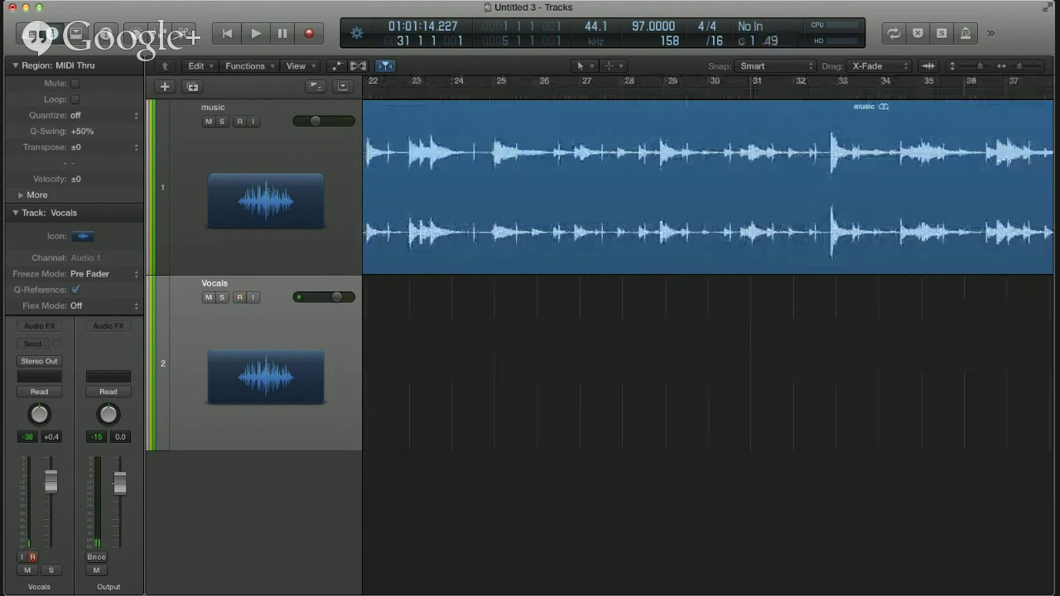
scroll(708, 347, right, 5)
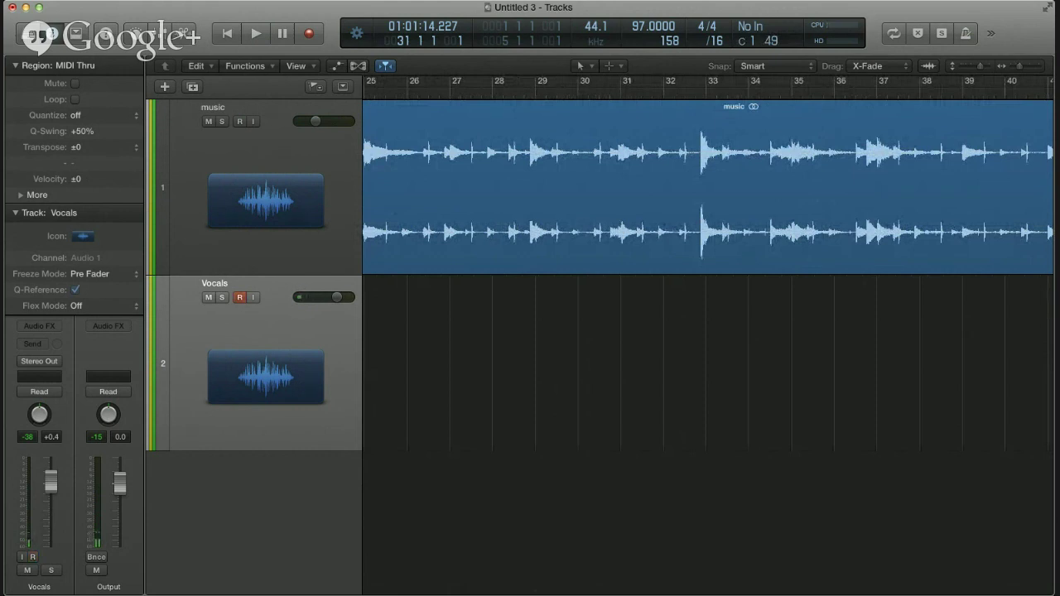
scroll(708, 348, right, 4)
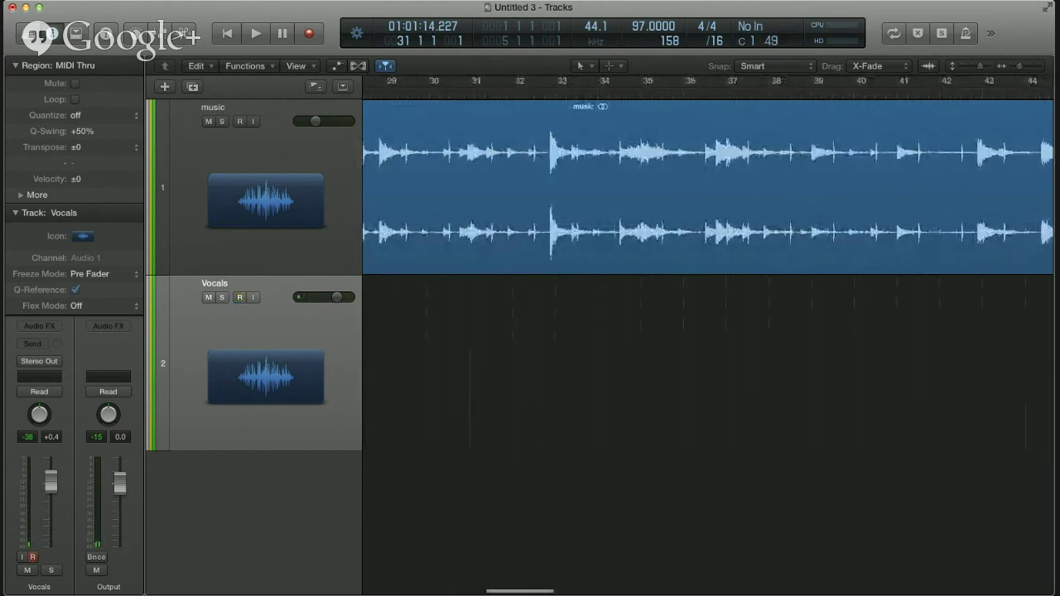
scroll(708, 348, right, 1)
scroll(708, 347, left, 2)
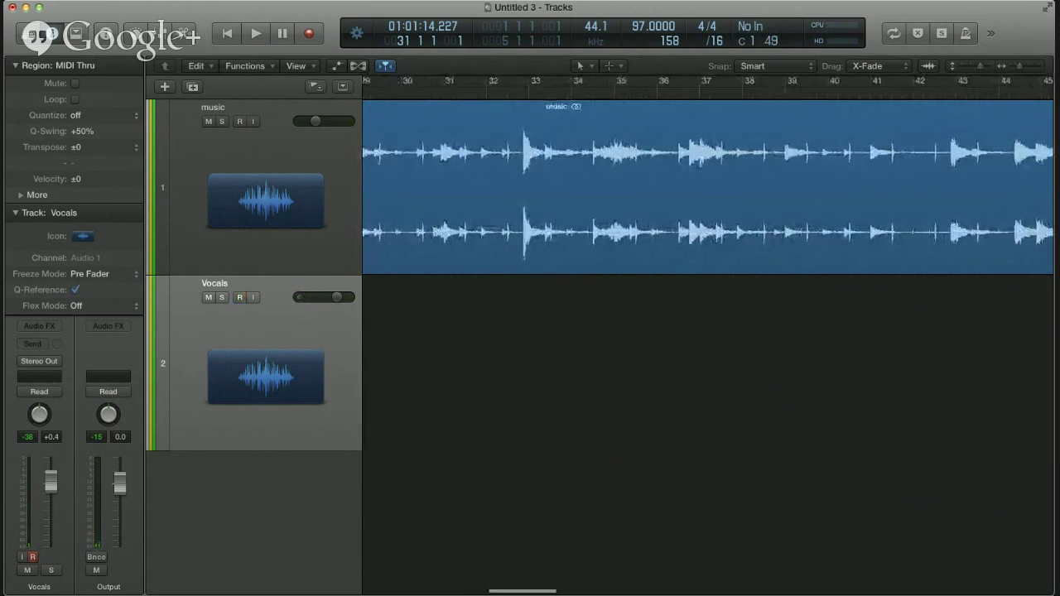
scroll(708, 348, left, 1)
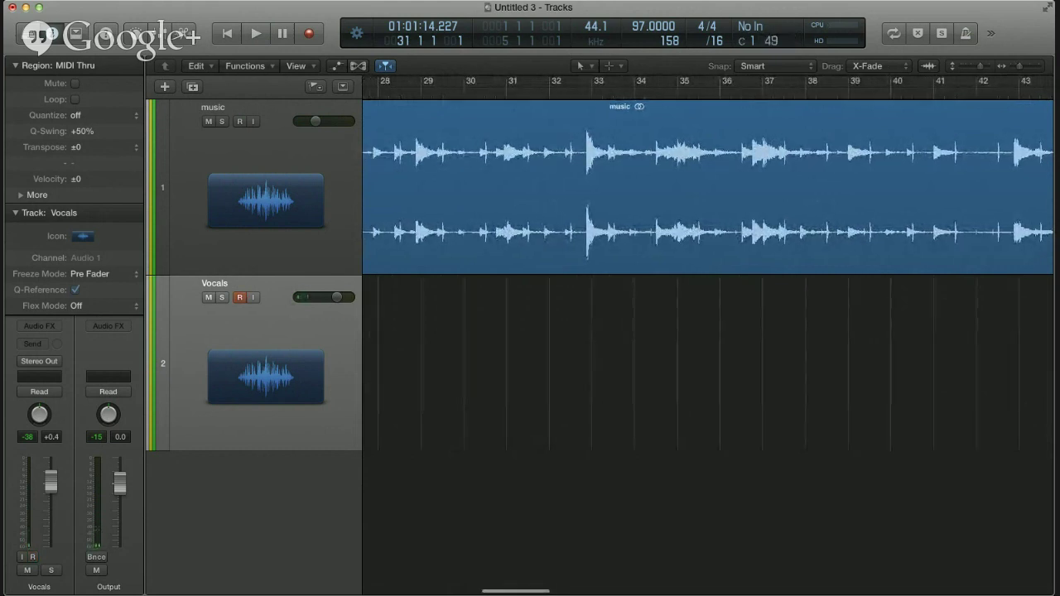
key(space)
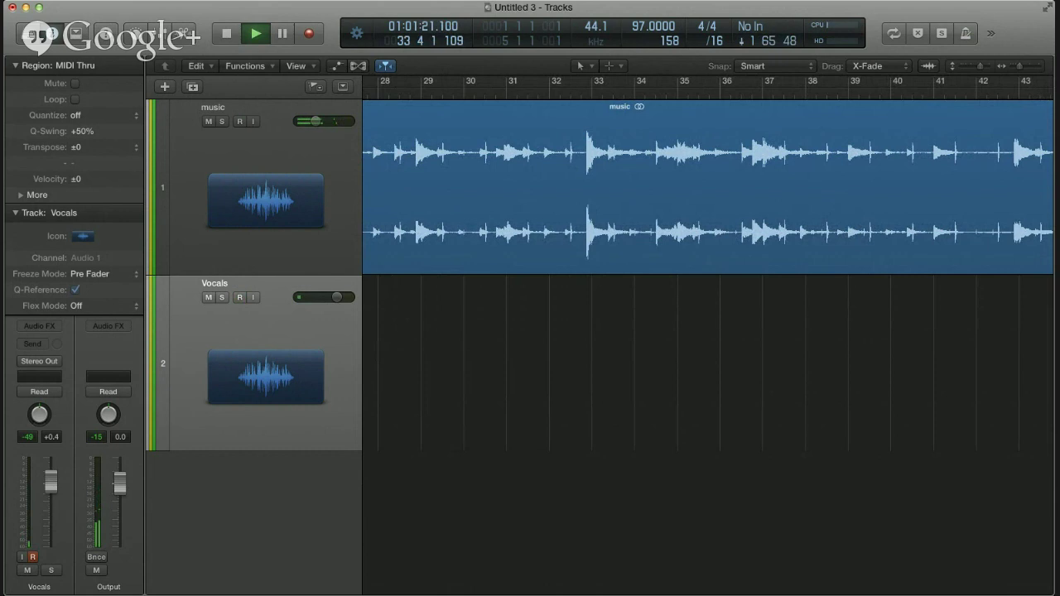
scroll(708, 332, left, 2)
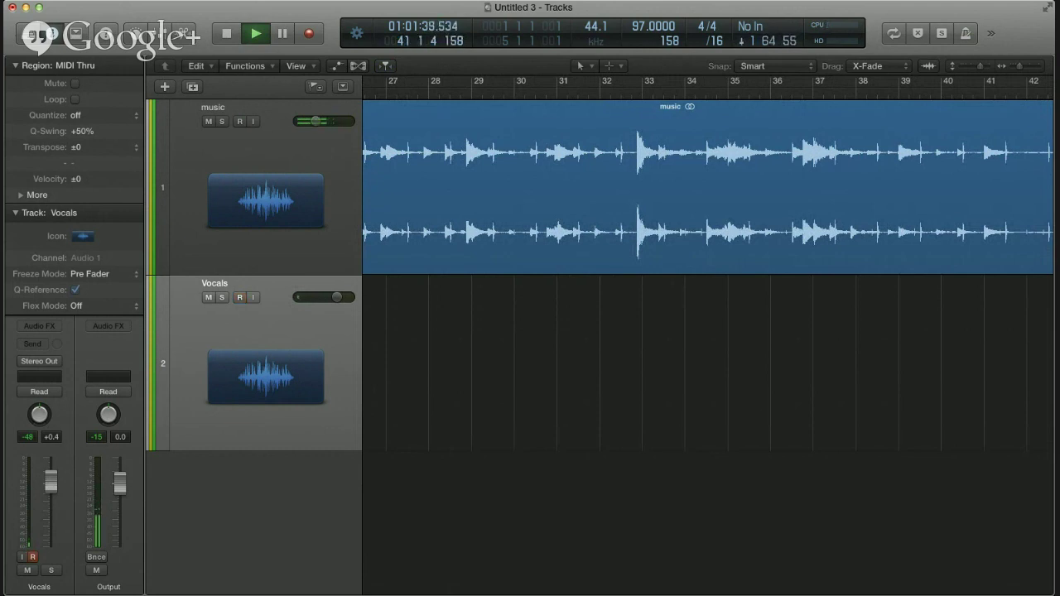
key(space)
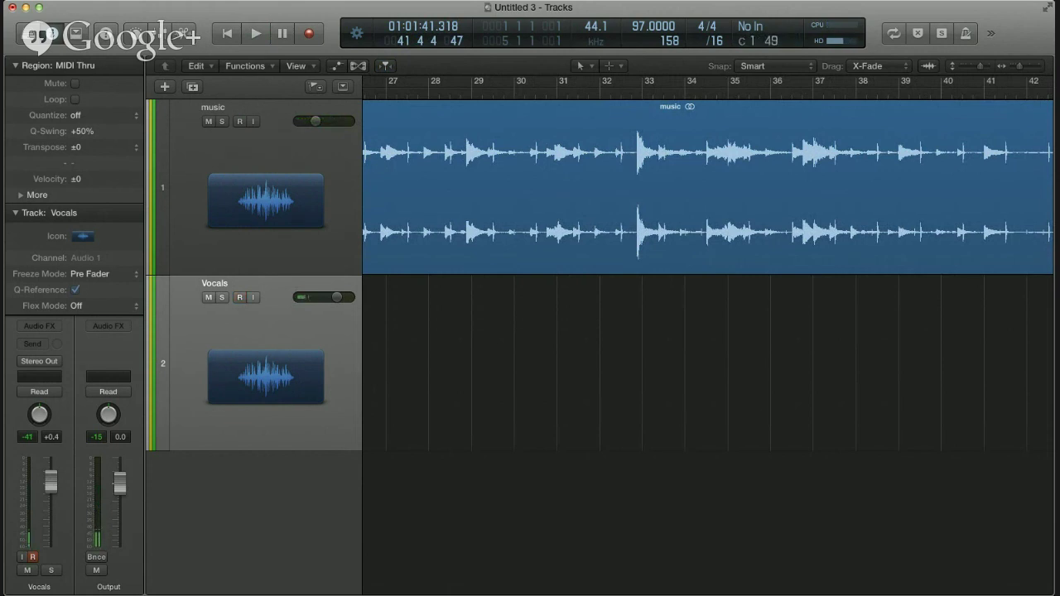
Play the music from about bar 30 and look over its waveform from the intro to bar 41.
scroll(708, 186, left, 5)
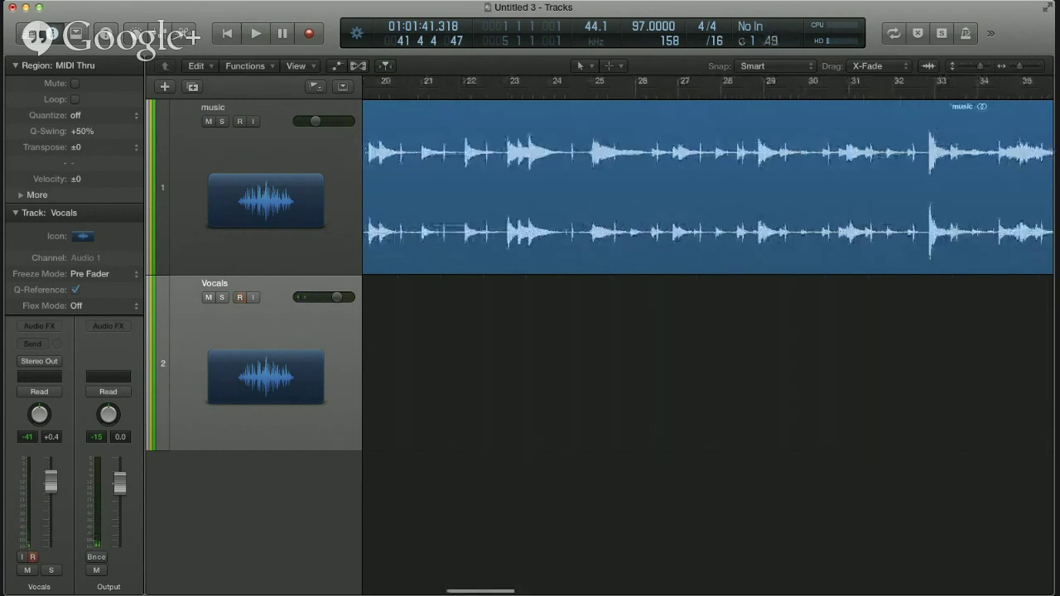
scroll(708, 186, right, 5)
click(572, 87)
key(space)
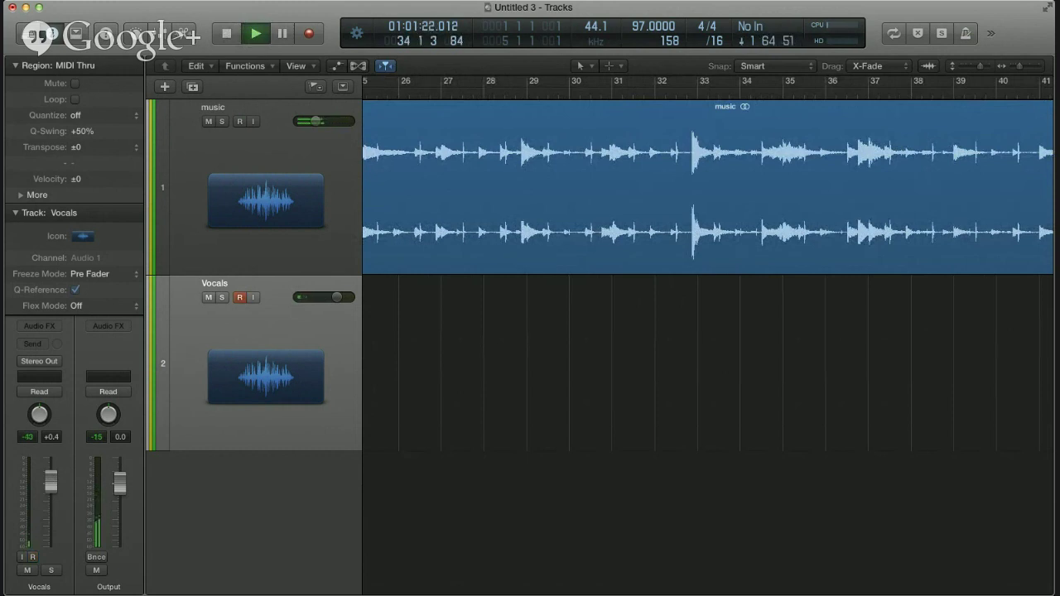
scroll(708, 275, left, 5)
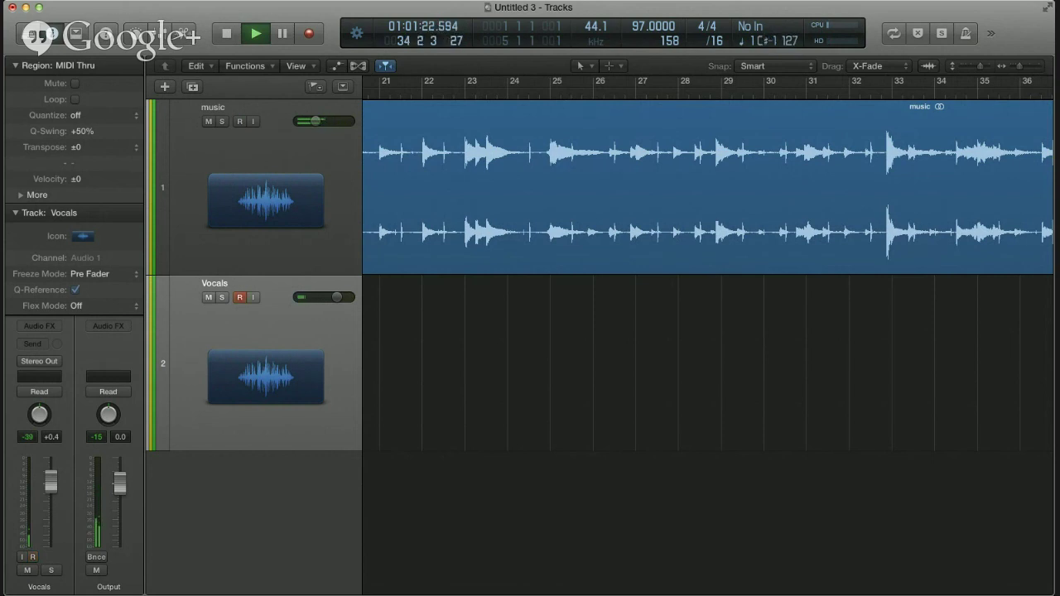
key(super+Left)
key(super+Left)
key(super+Left)
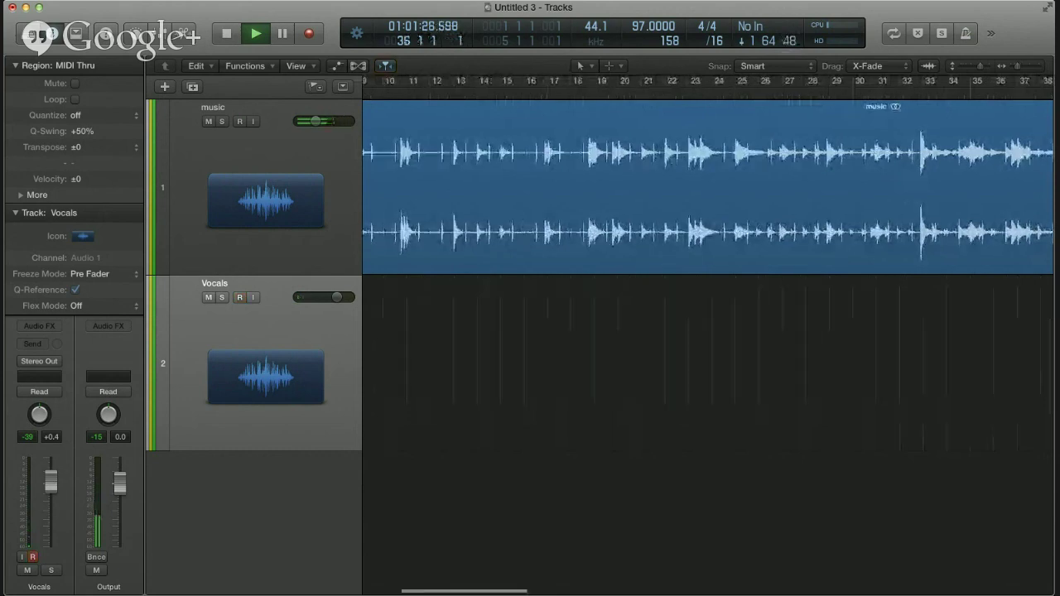
scroll(708, 273, left, 5)
scroll(708, 273, right, 1)
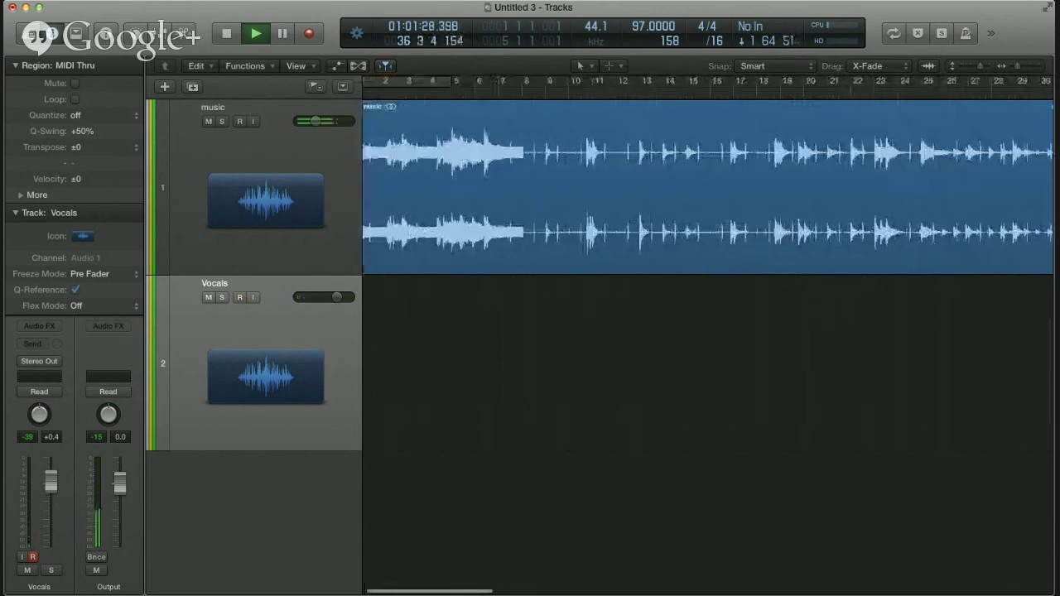
scroll(708, 274, right, 10)
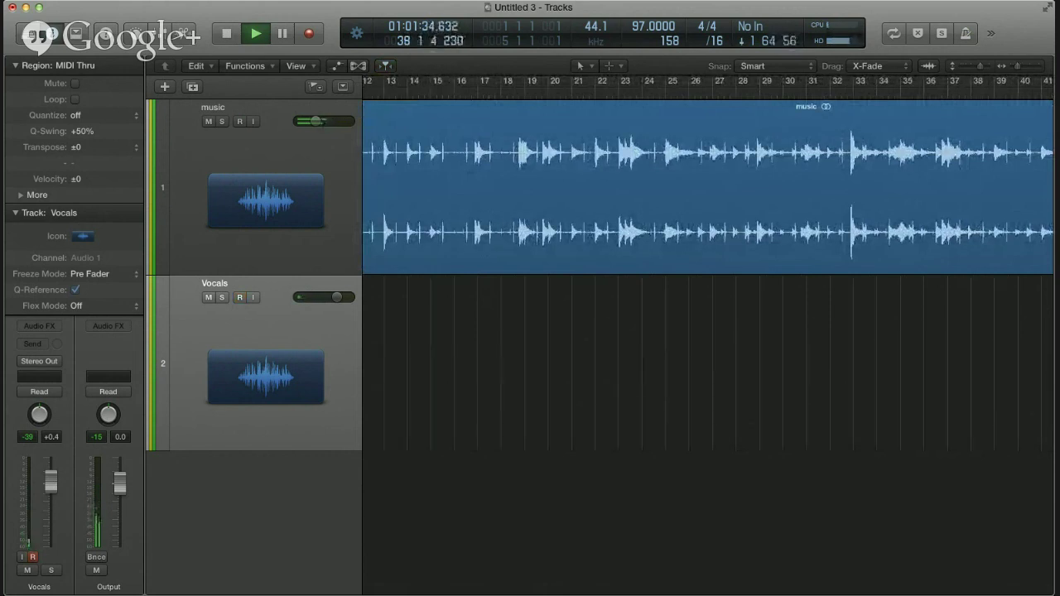
Examine the music waveform between bars 18 and 38 during playback, and stop the playback in bar 41.
key(super+Right)
key(super+Right)
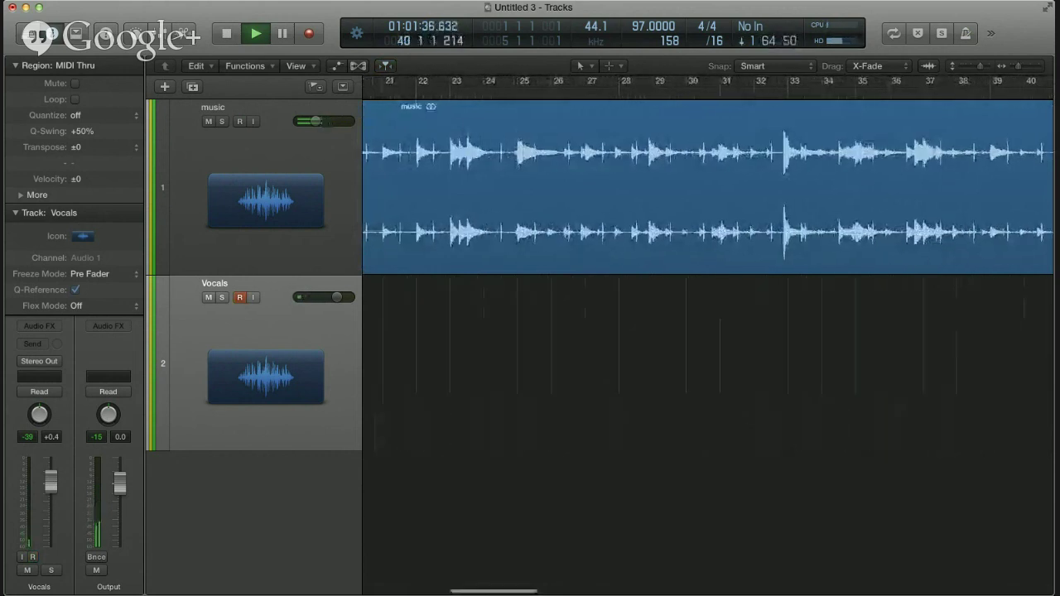
scroll(707, 273, left, 3)
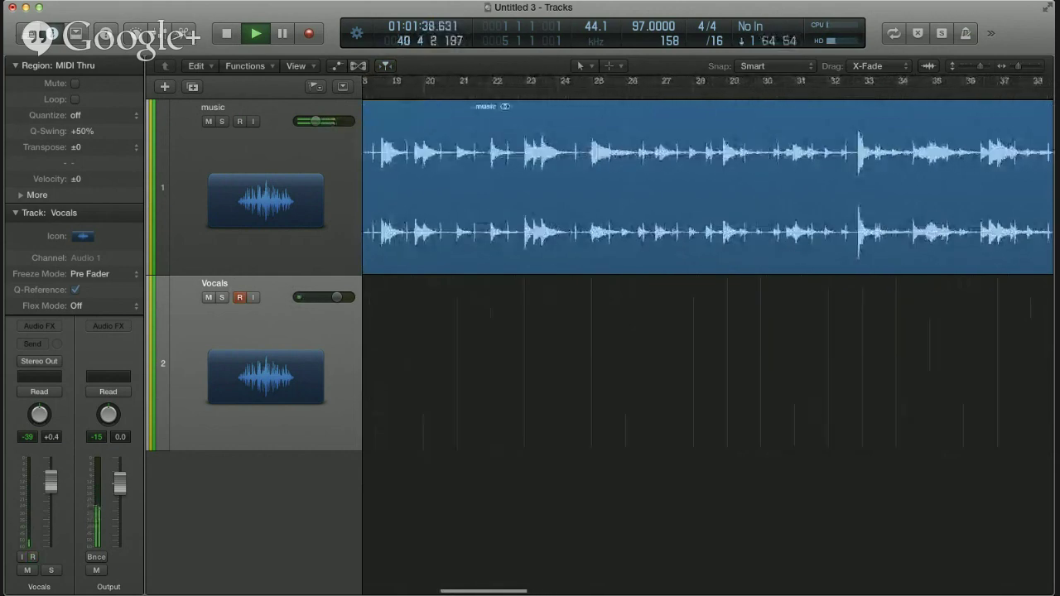
key(space)
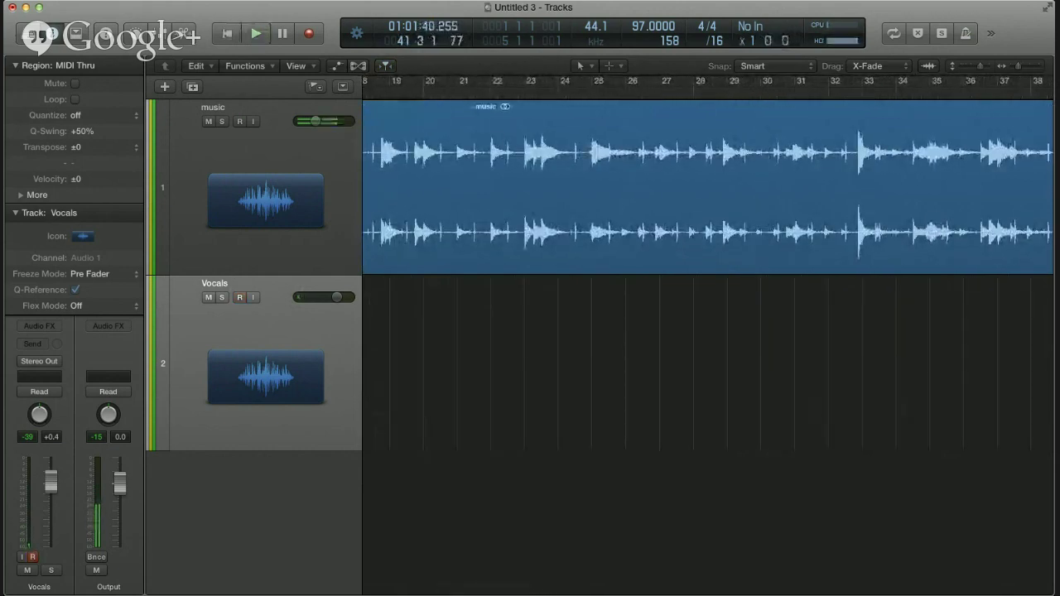
Play the music through bars 26 and 27 while examining its waveform closely between bars 21 and 30.
click(729, 92)
key(space)
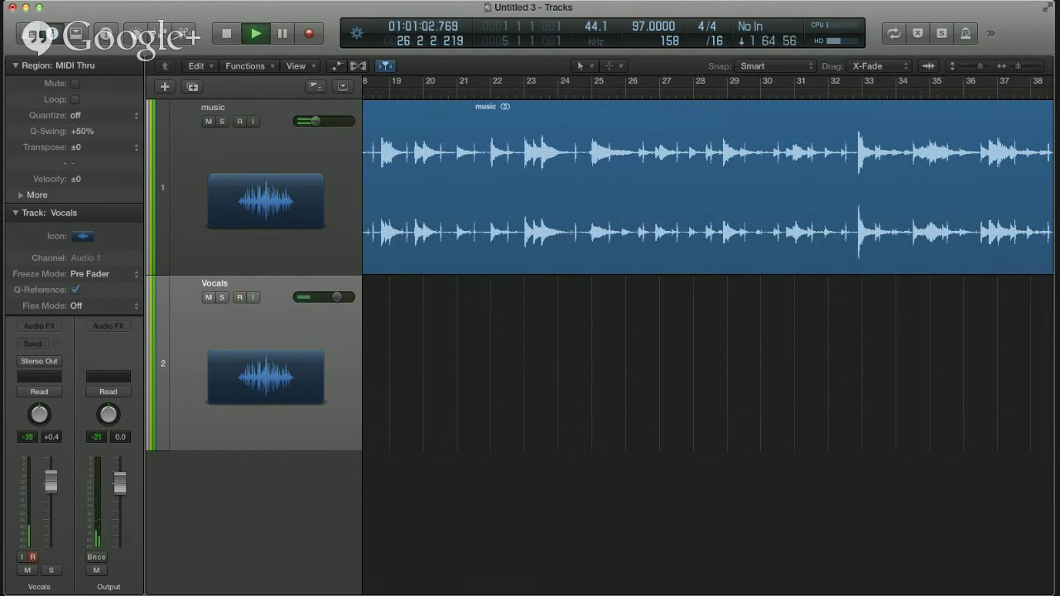
key(super+Right)
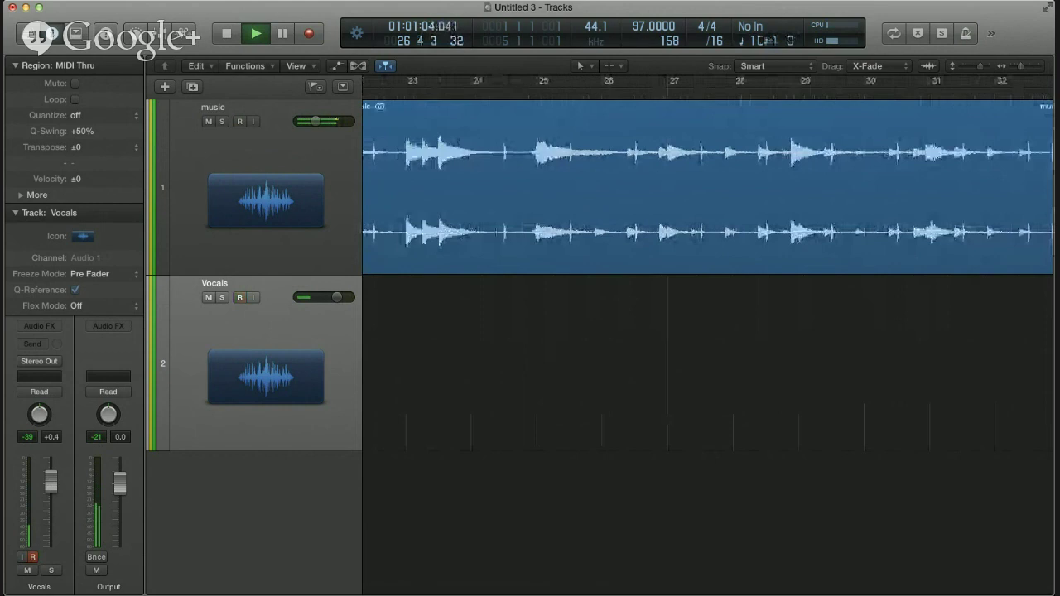
scroll(708, 187, left, 3)
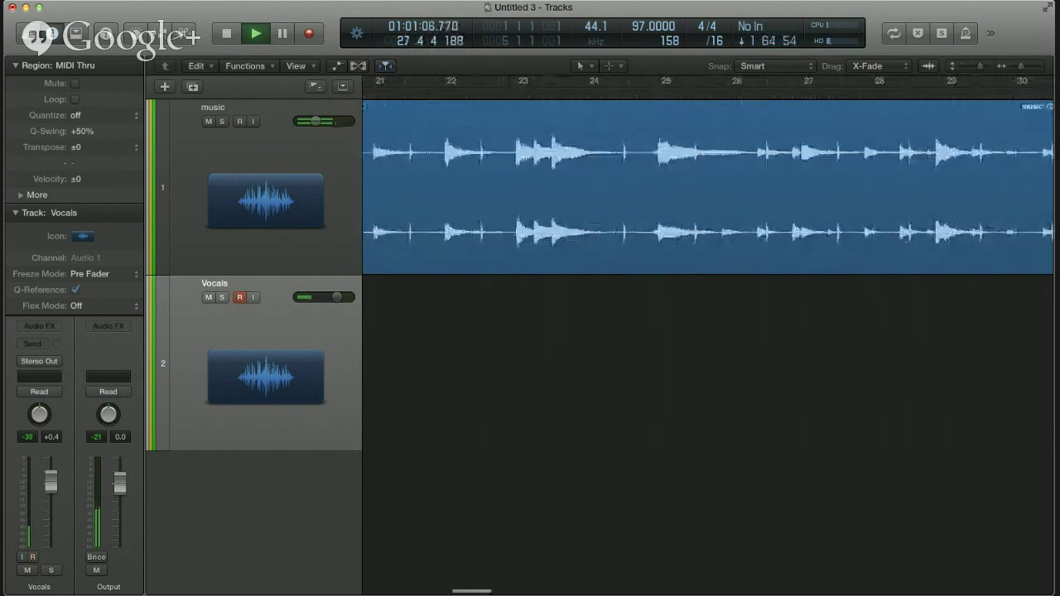
Return the playhead to just before bar 25, restart playback, and punch in a recording on the Vocals track early in bar 25.
key(space)
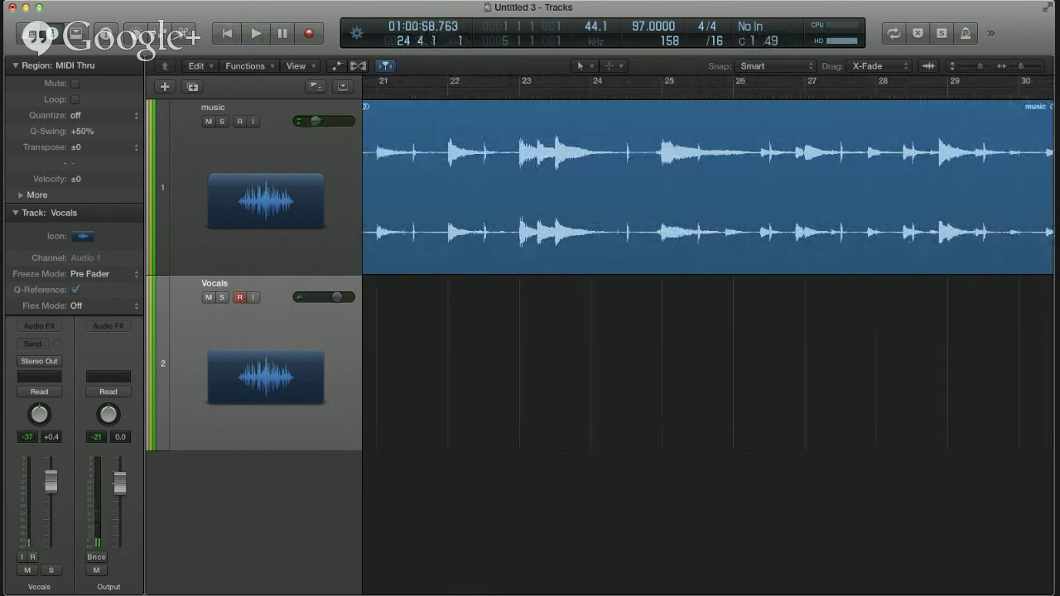
key(space)
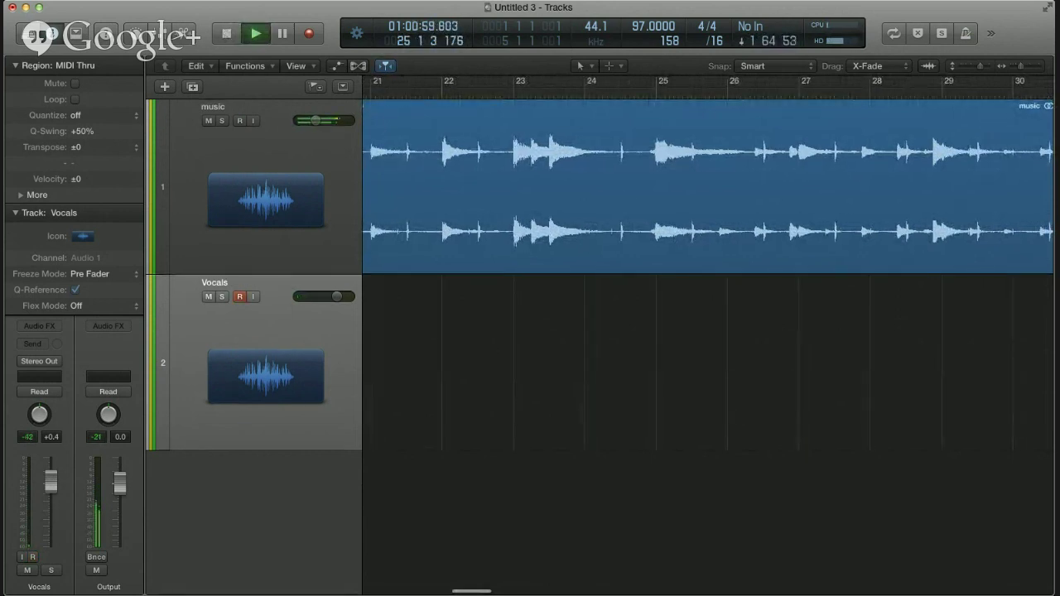
key(r)
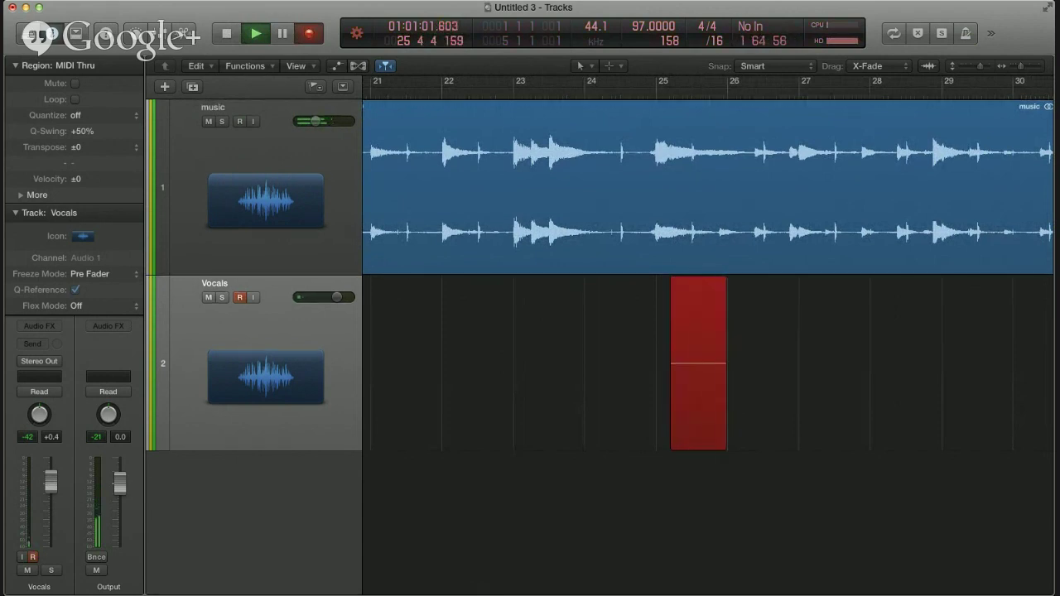
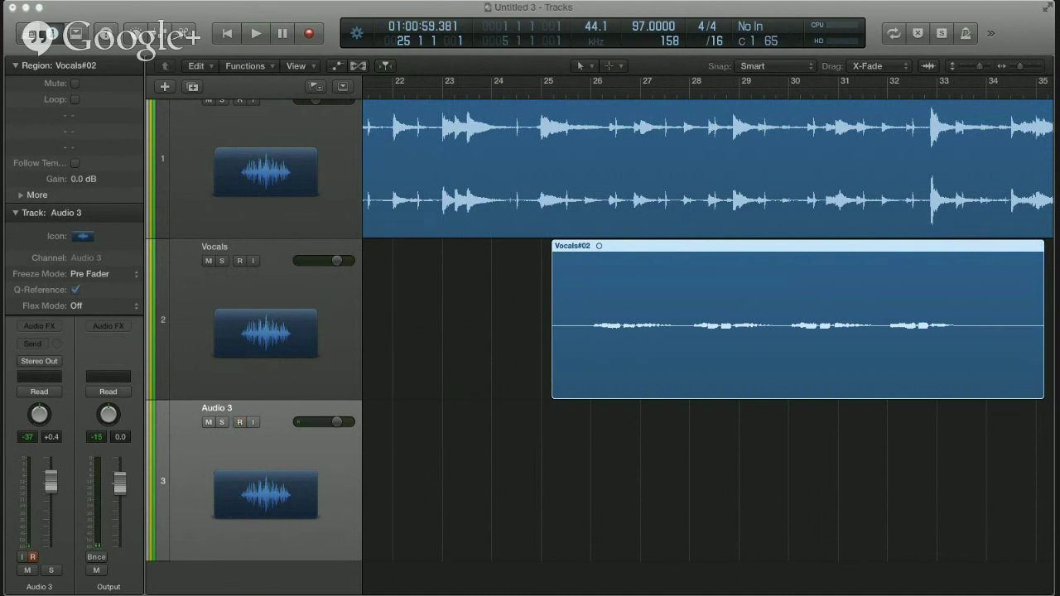
Deselect the recorded region and rename the Audio 3 track as Alto2.
key(alt+shift+d)
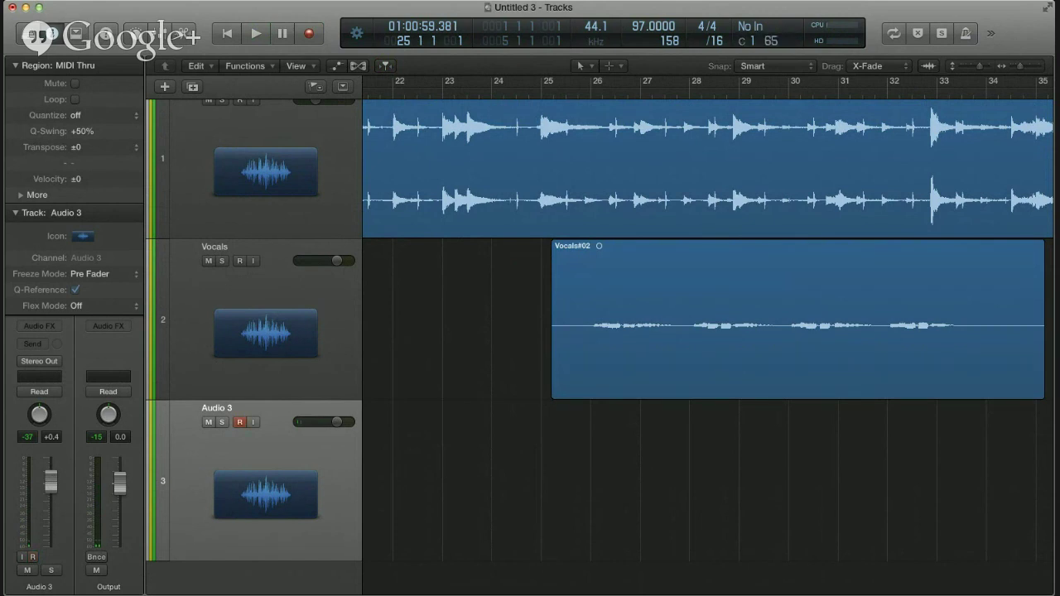
key(shift+Return)
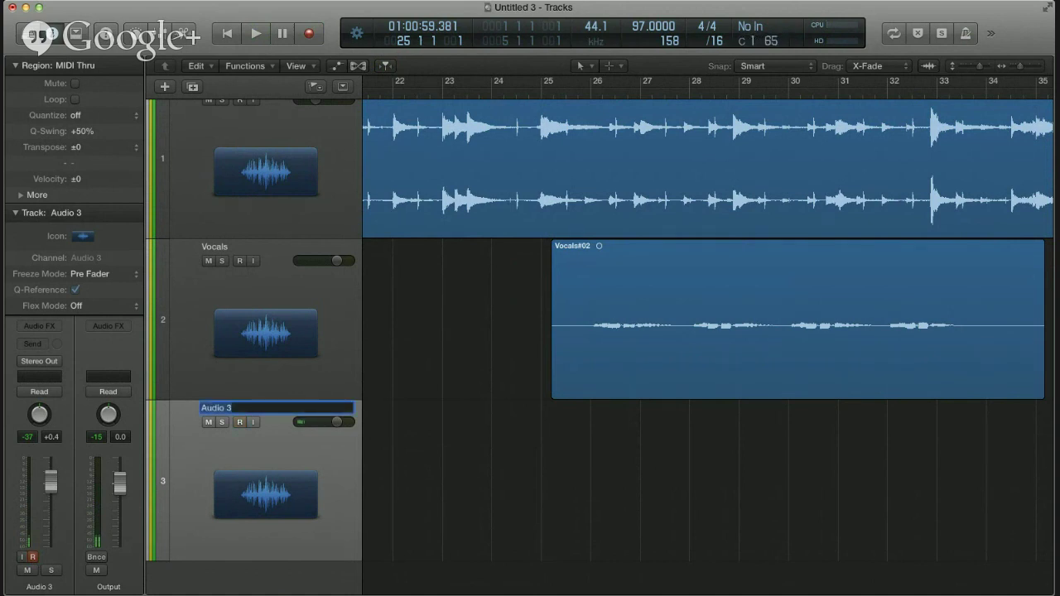
text(Alto2)
key(Return)
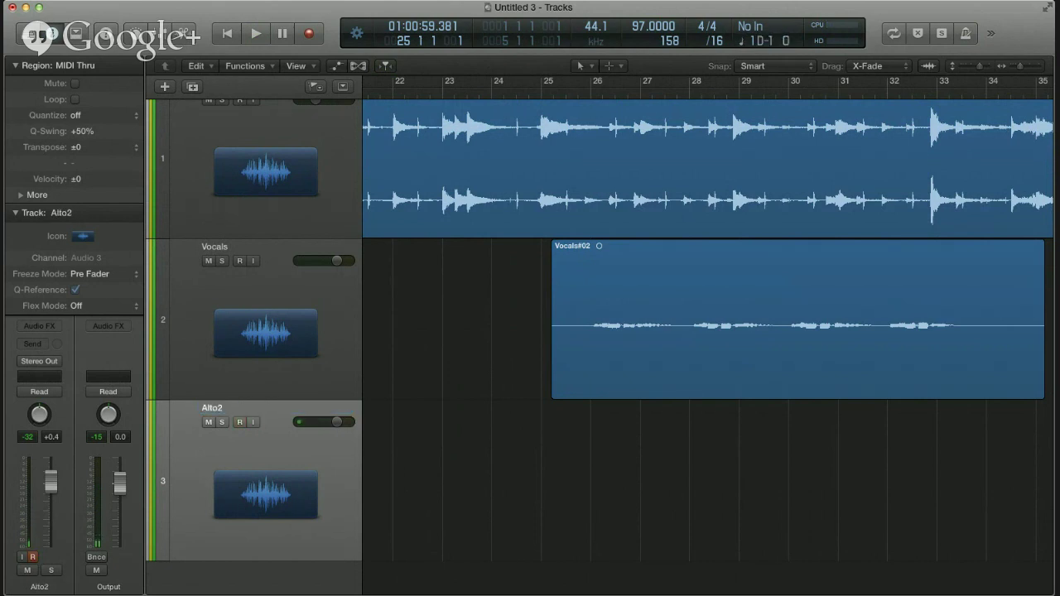
Rename the Vocals track as Alto1.
double_click(213, 246)
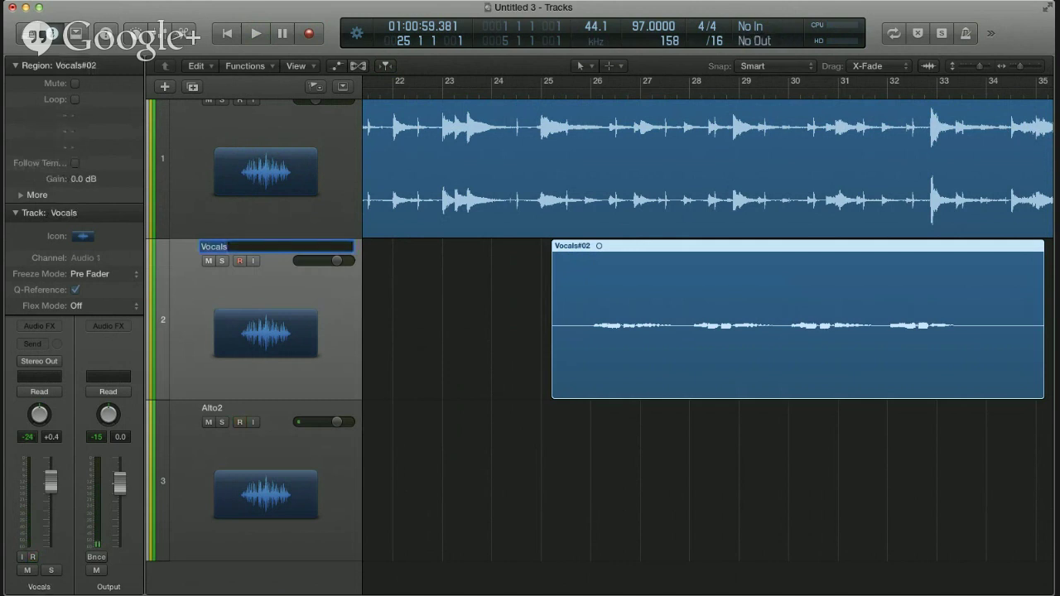
text(Al)
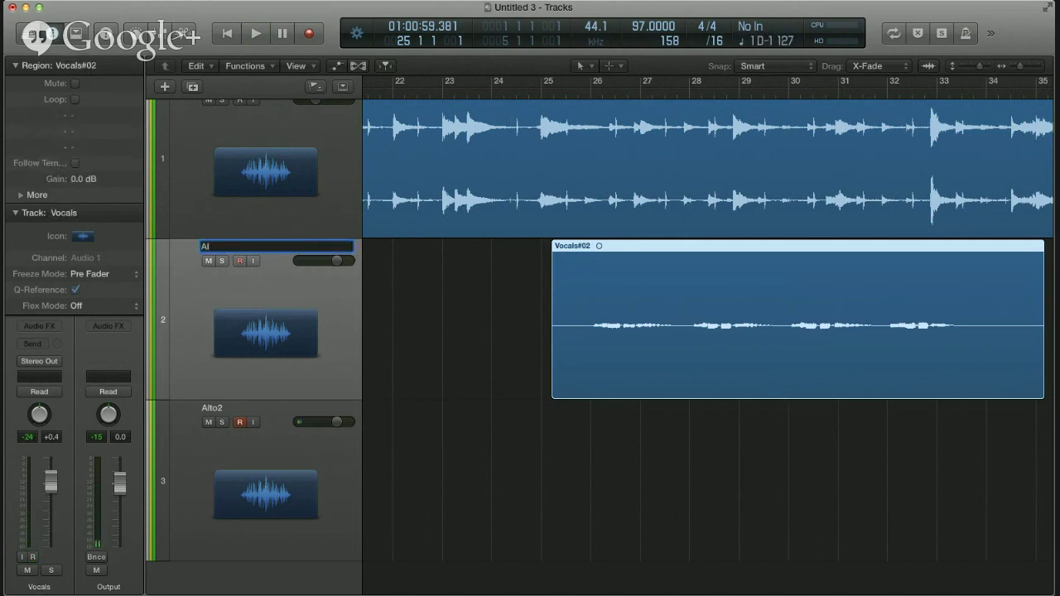
text(to1)
key(Return)
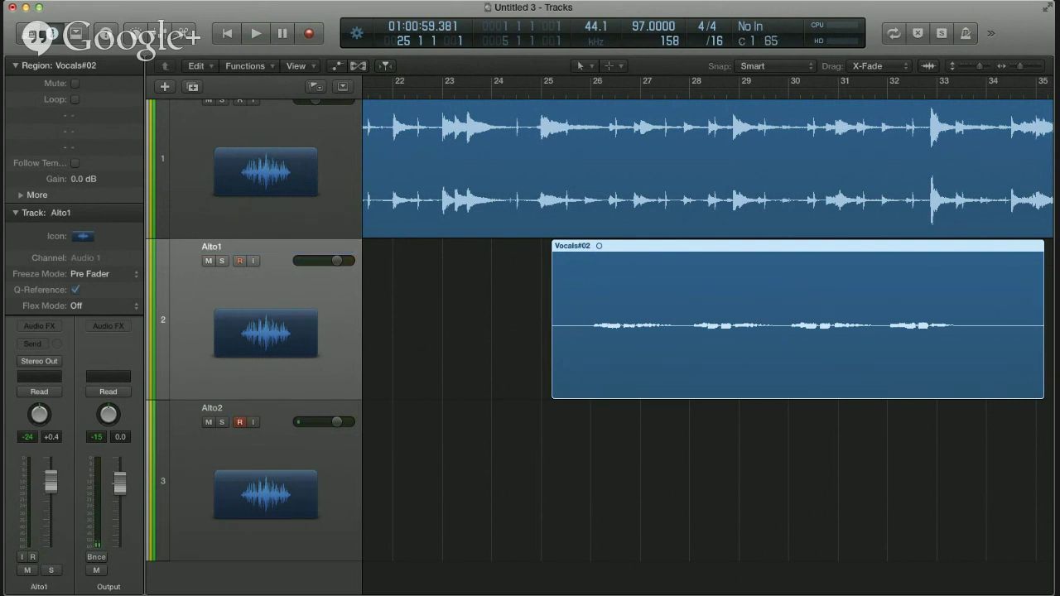
Record a second vocal part on the Alto2 track from bar 25 and stop at about bar 34.
key(Down)
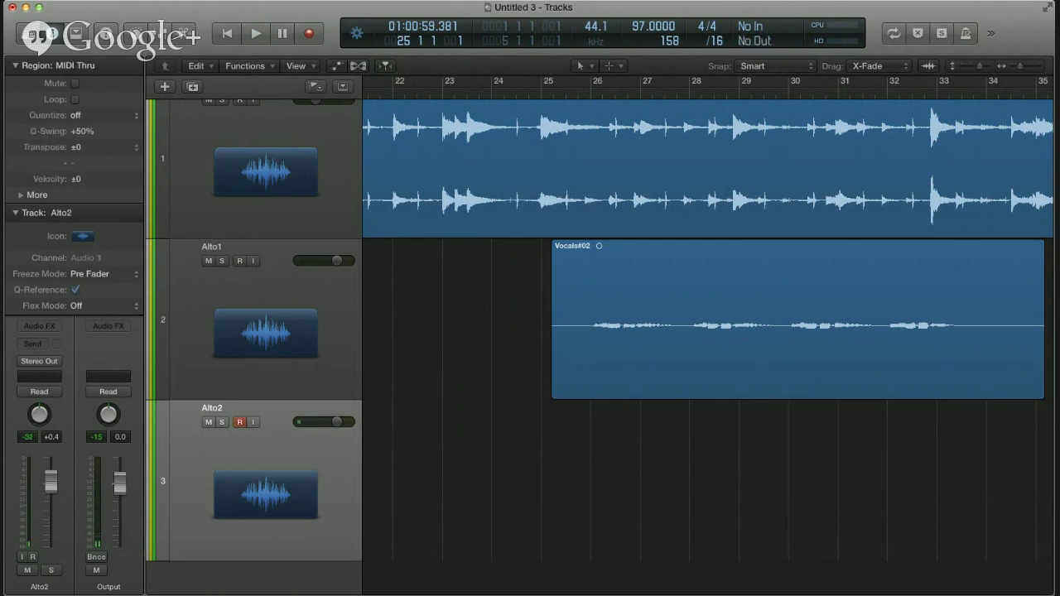
key(r)
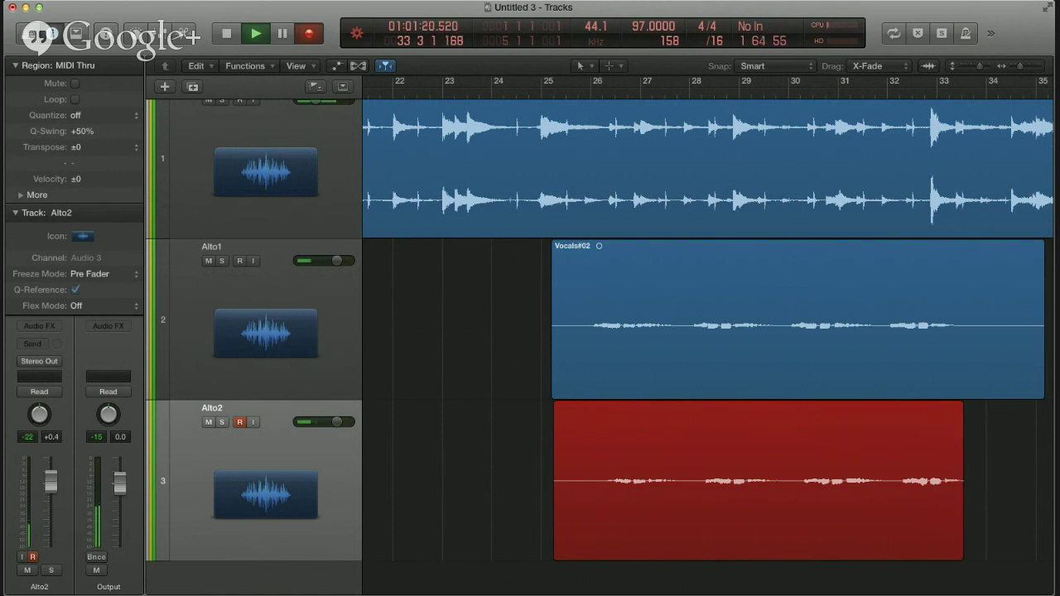
key(space)
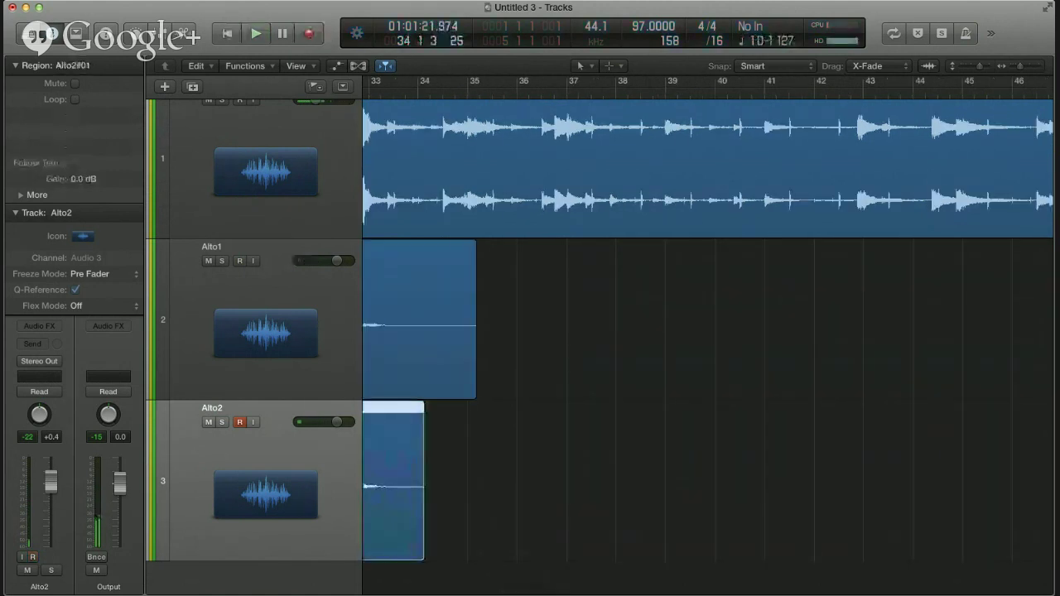
Open the mixer and pan the Alto1 channel to -12 and the Alto2 channel to +21.
scroll(708, 331, left, 5)
key(Up)
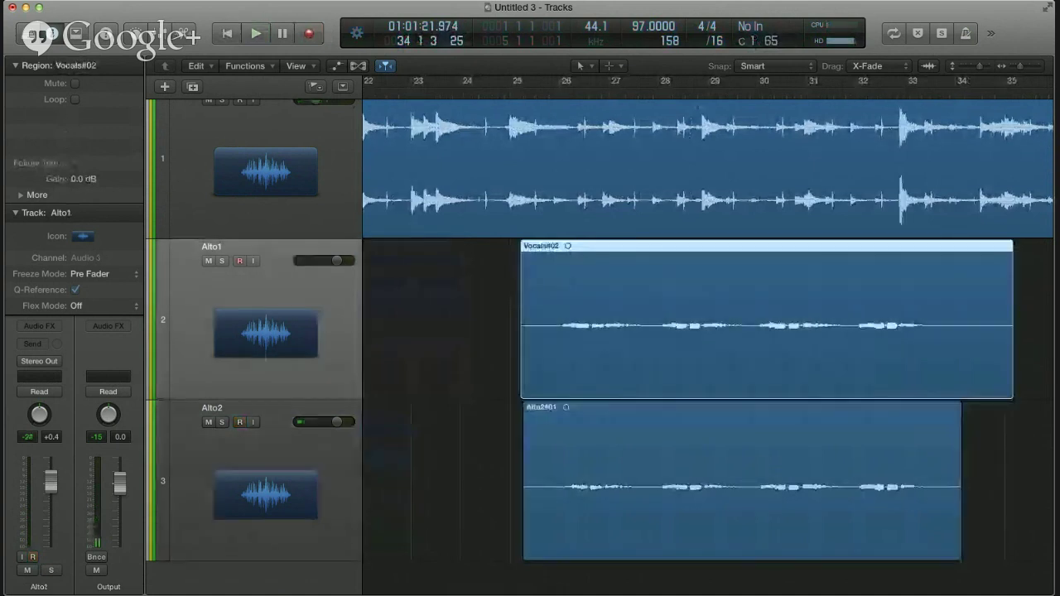
key(x)
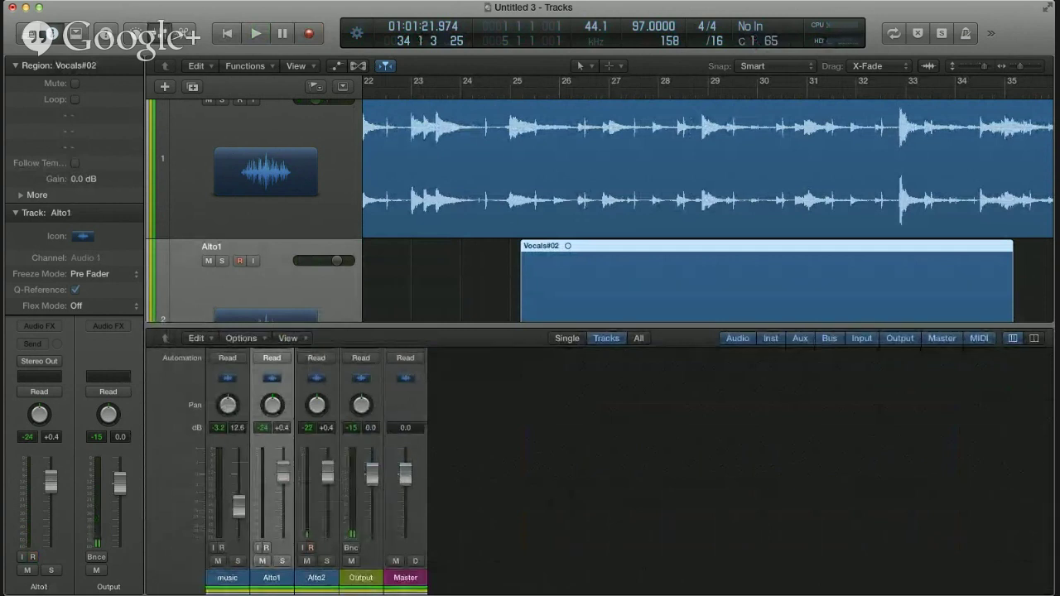
drag(271, 405, 317, 387)
Select the Alto1 and Alto2 channels together and lower their levels to -3.3 dB and -3.1 dB.
shift+click(316, 577)
drag(284, 472, 283, 480)
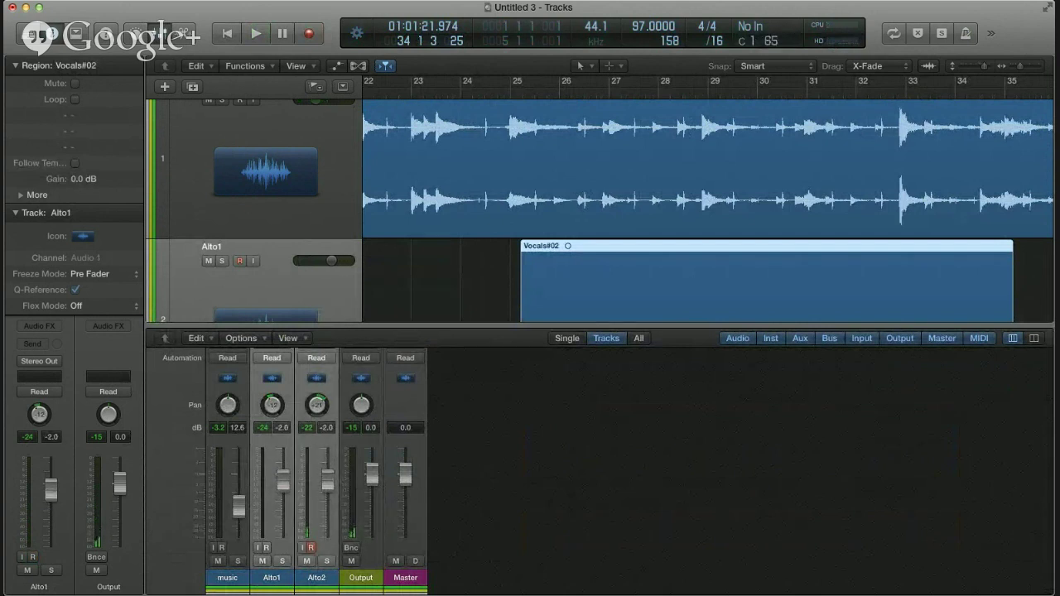
scroll(707, 211, down, 3)
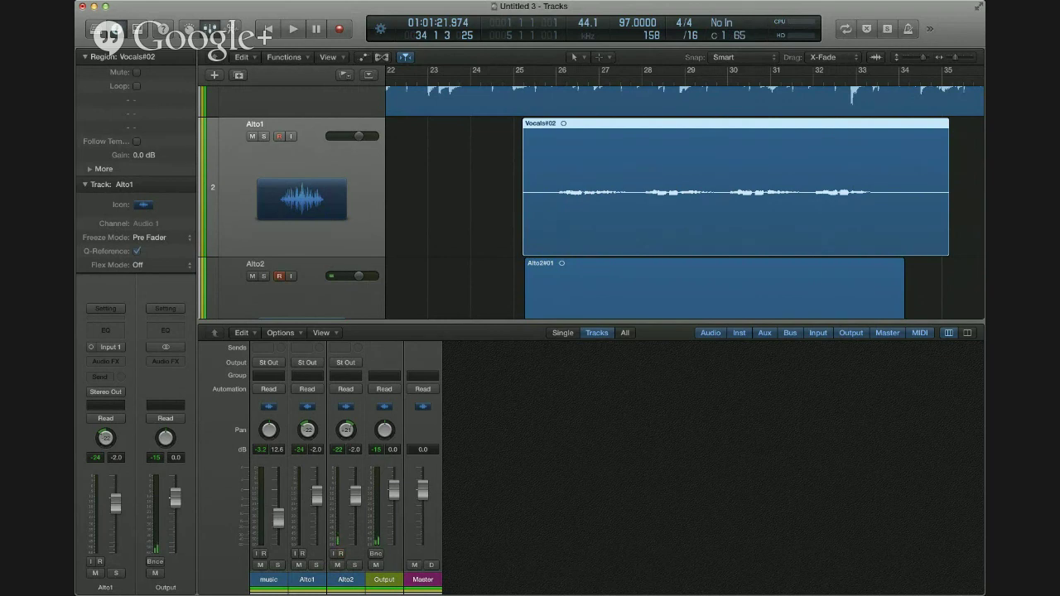
drag(355, 495, 355, 497)
shift+click(346, 579)
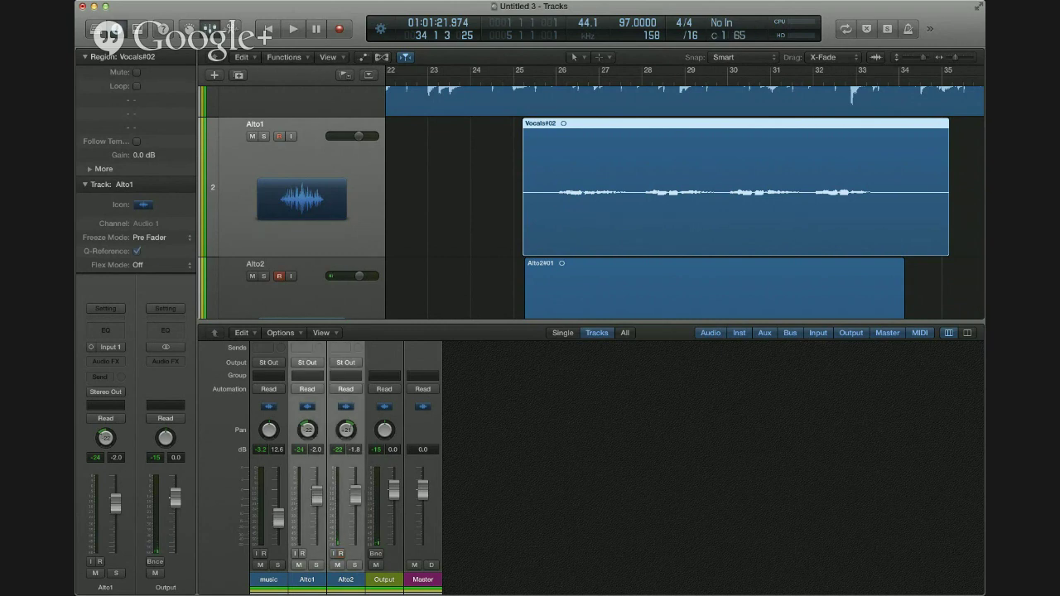
drag(355, 495, 355, 498)
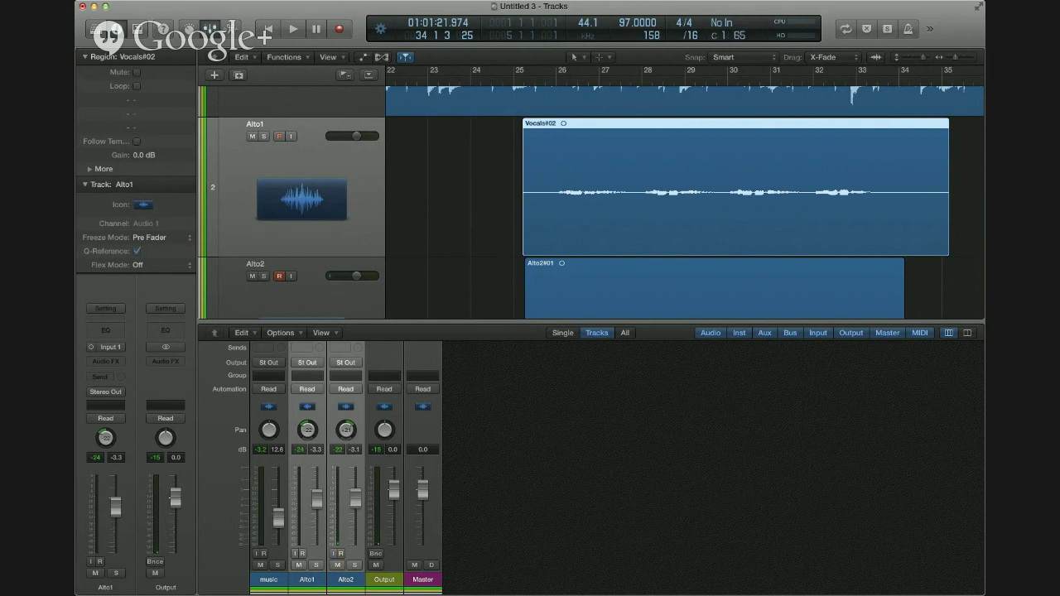
Compare the two alto regions and lower the Alto1 and Alto2 levels together to -6.4 dB and -6.2 dB.
key(Down)
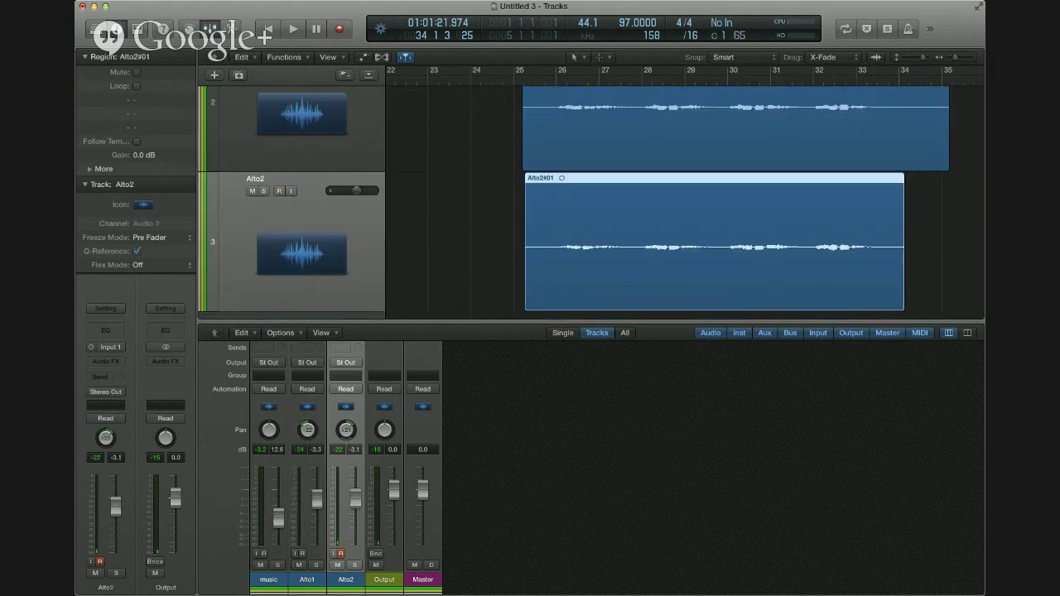
scroll(590, 202, down, 2)
scroll(590, 202, up, 4)
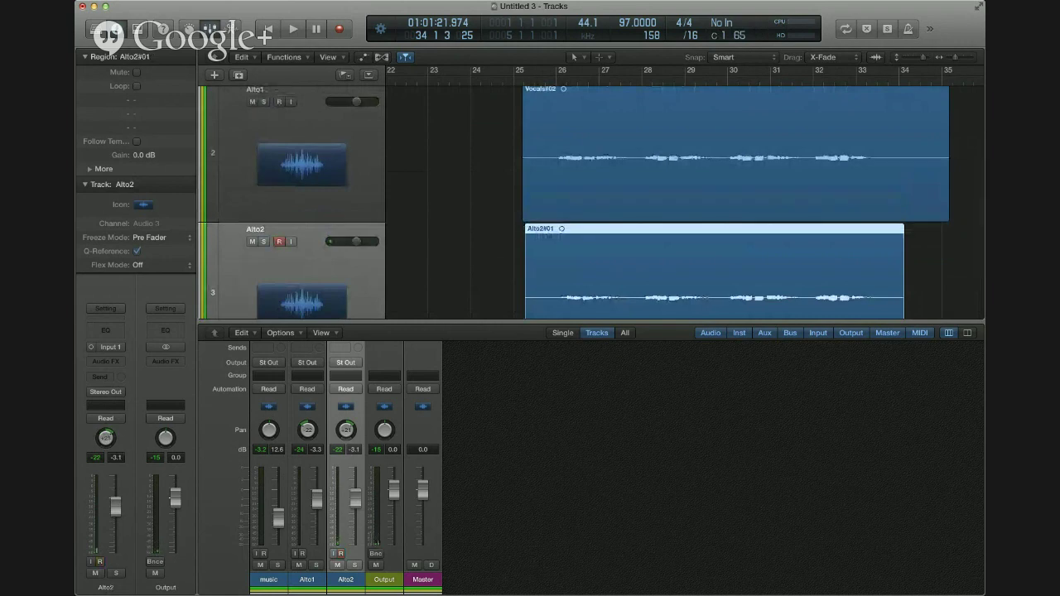
scroll(590, 203, down, 3)
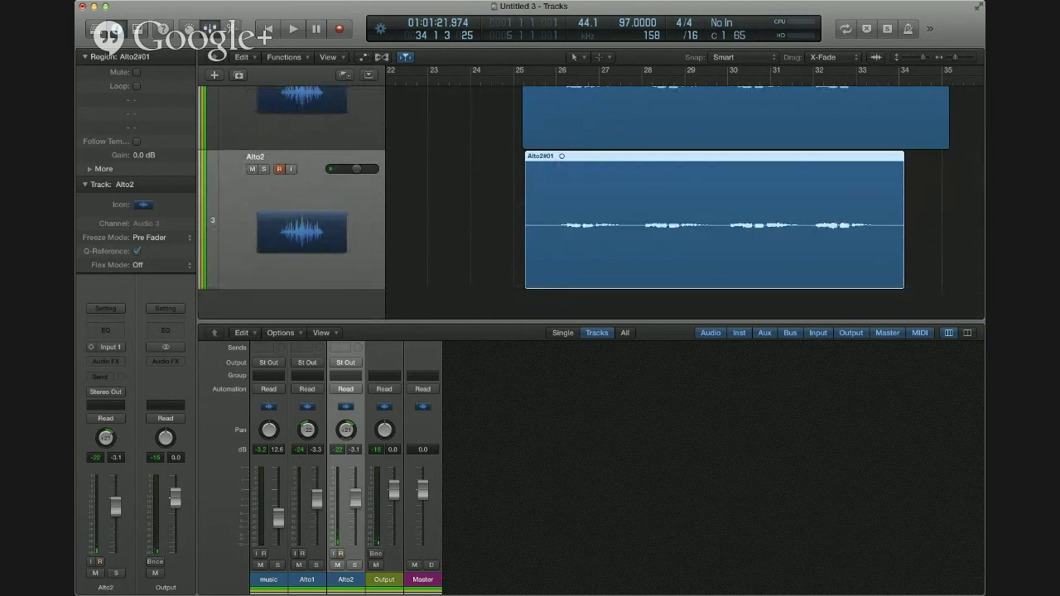
key(Up)
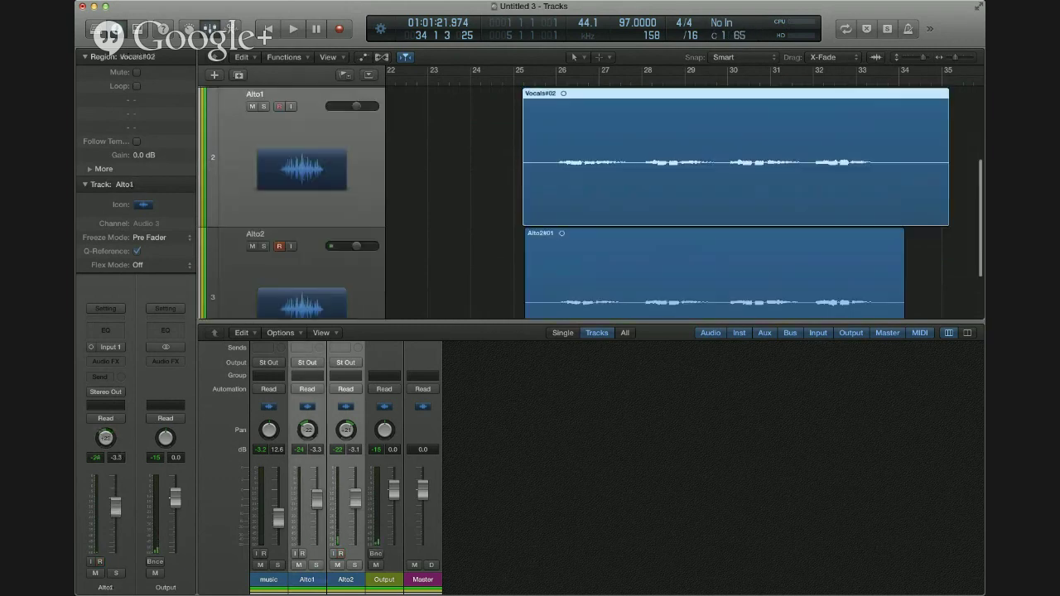
drag(355, 498, 356, 506)
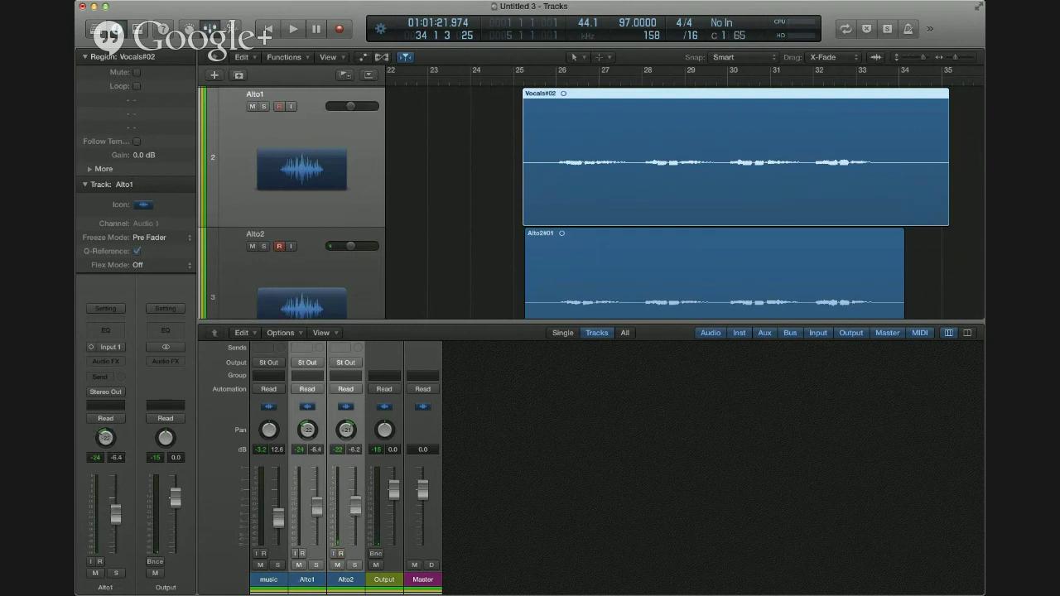
Add a new audio track below Alto2 and name it Tenor1.
key(Down)
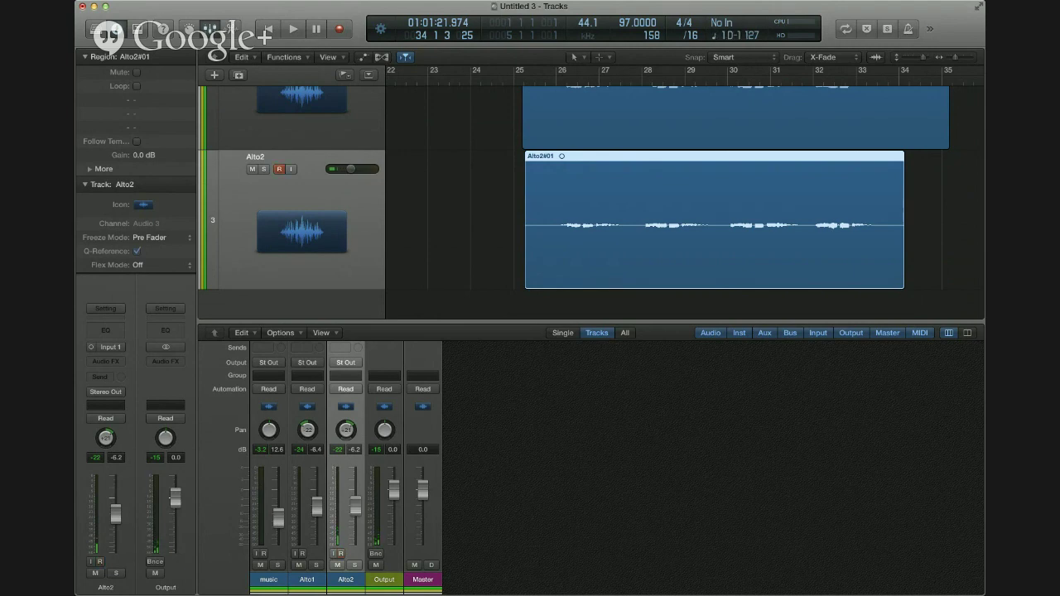
key(alt+super+a)
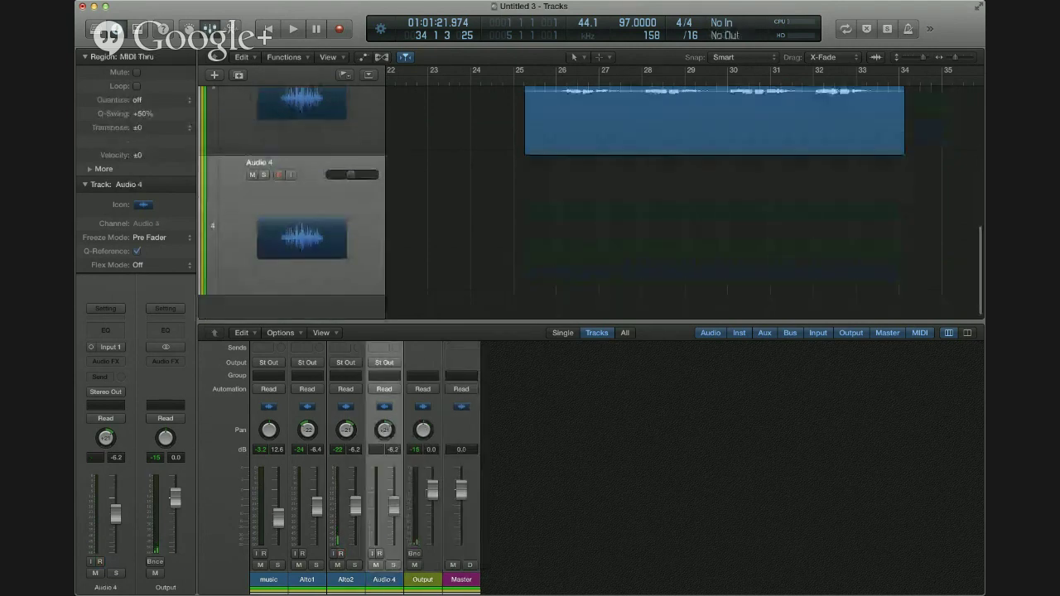
key(shift+Return)
text(Tenor)
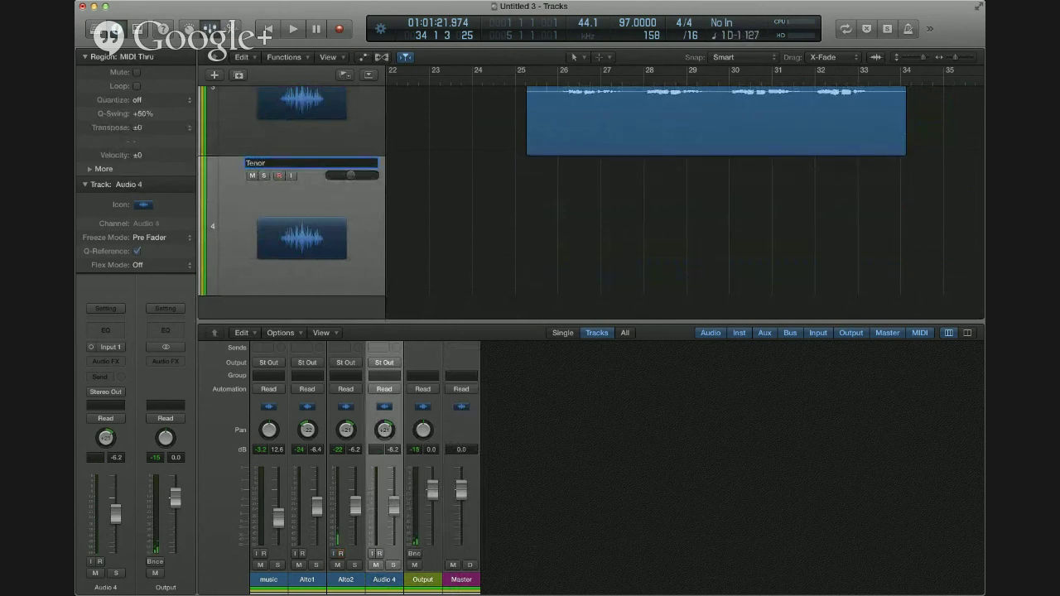
text(1)
key(Return)
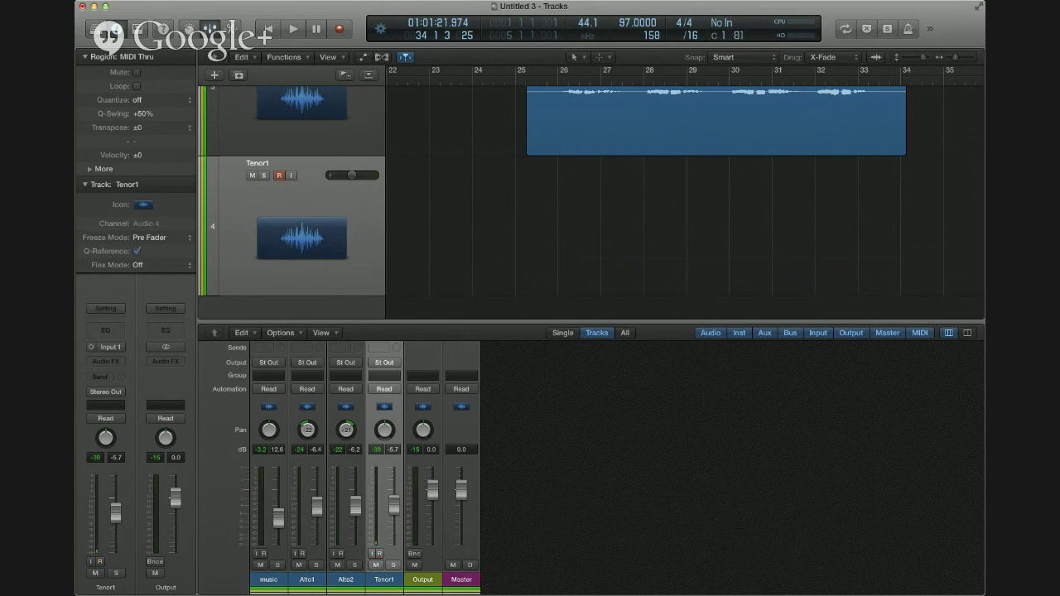
scroll(686, 202, up, 4)
scroll(686, 202, down, 2)
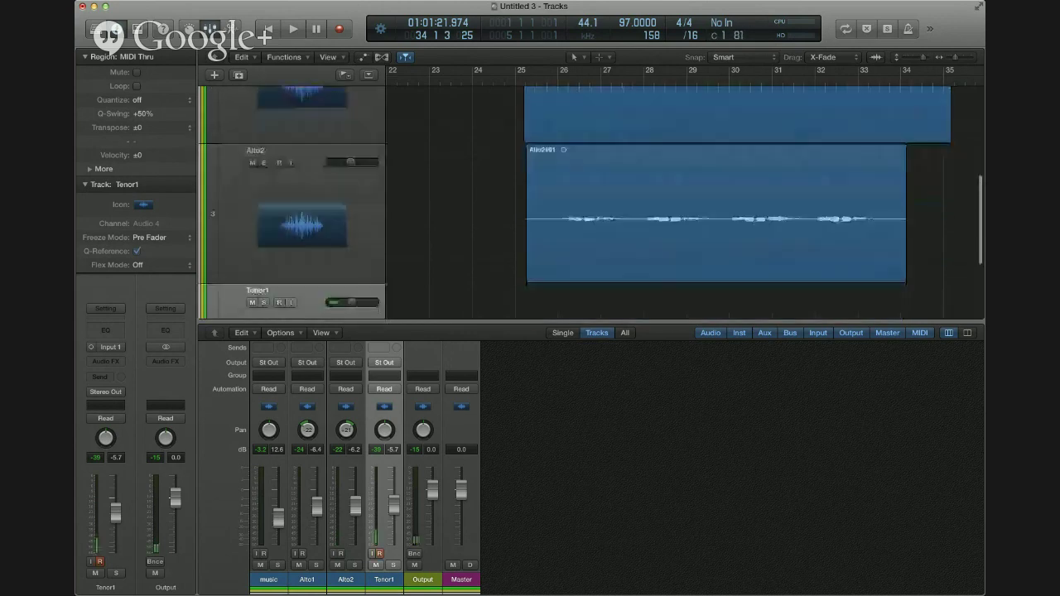
Return to bar 25, shrink the track heights to show all four tracks, and start recording on the Tenor1 track.
key(Return)
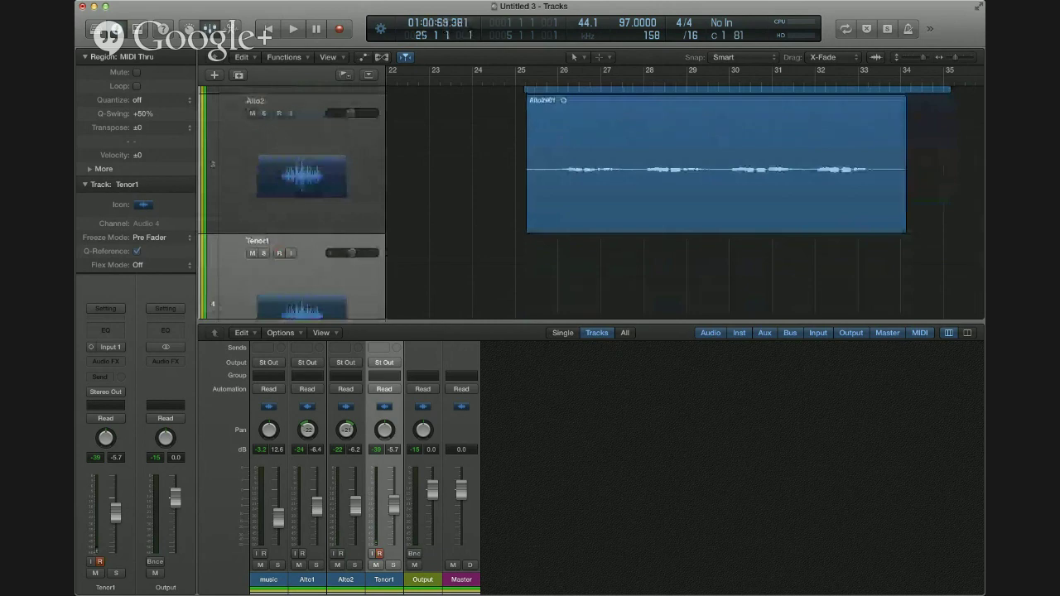
key(super+Up)
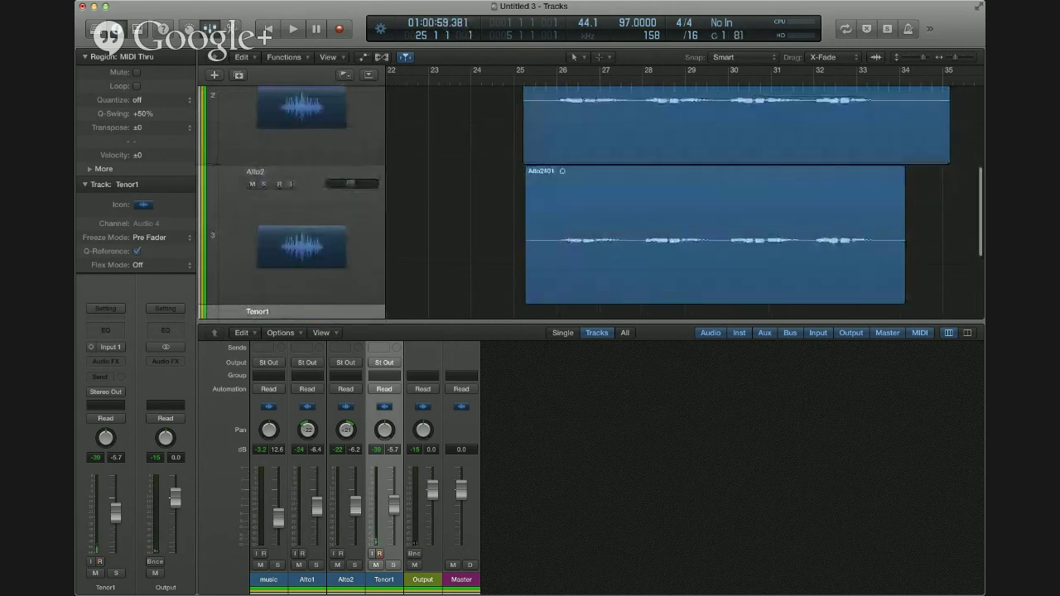
scroll(685, 203, down, 4)
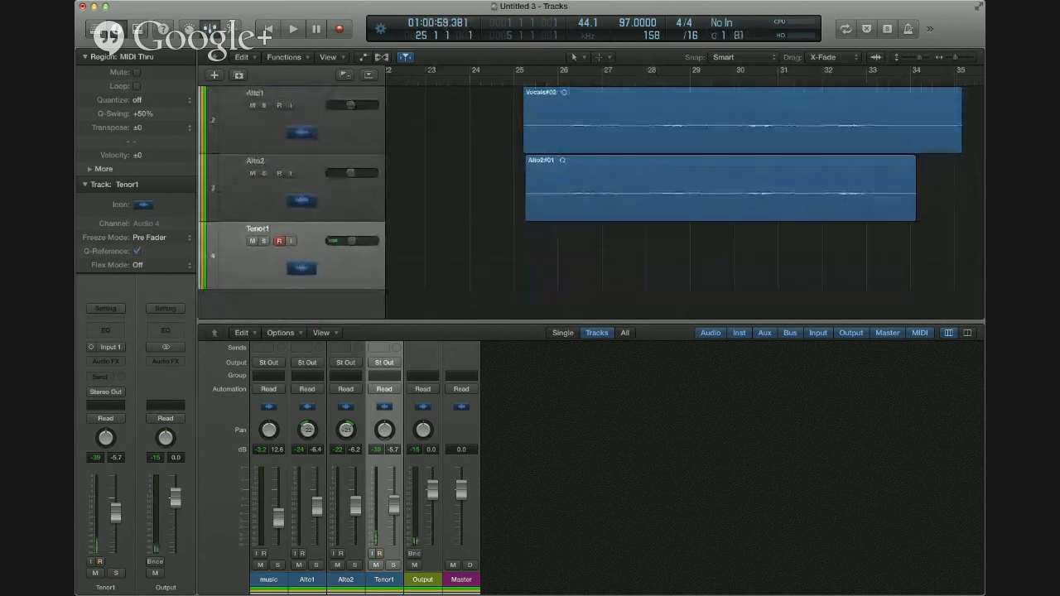
key(super+Up)
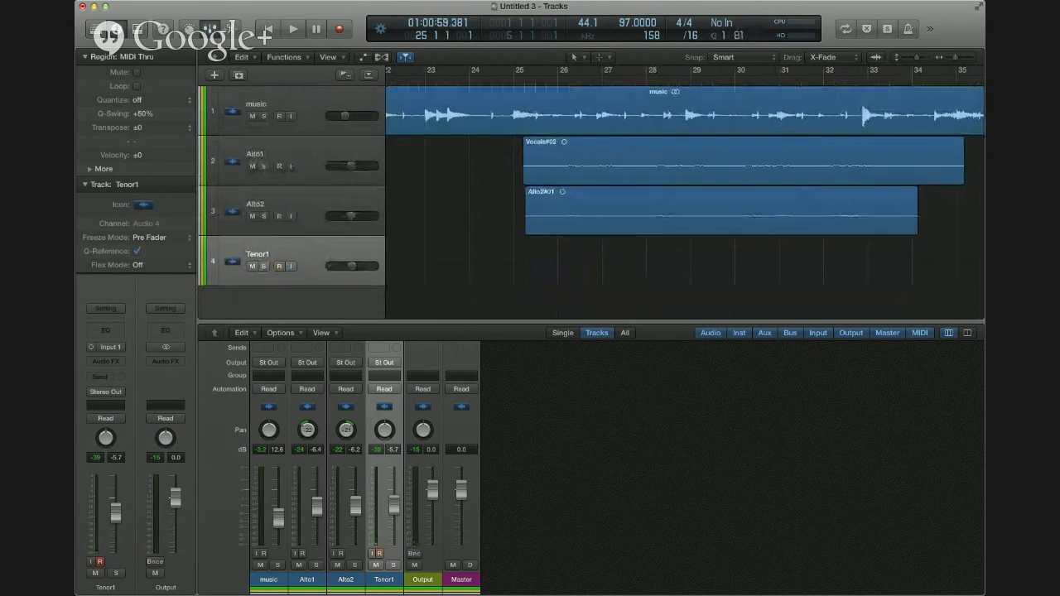
scroll(684, 183, up, 1)
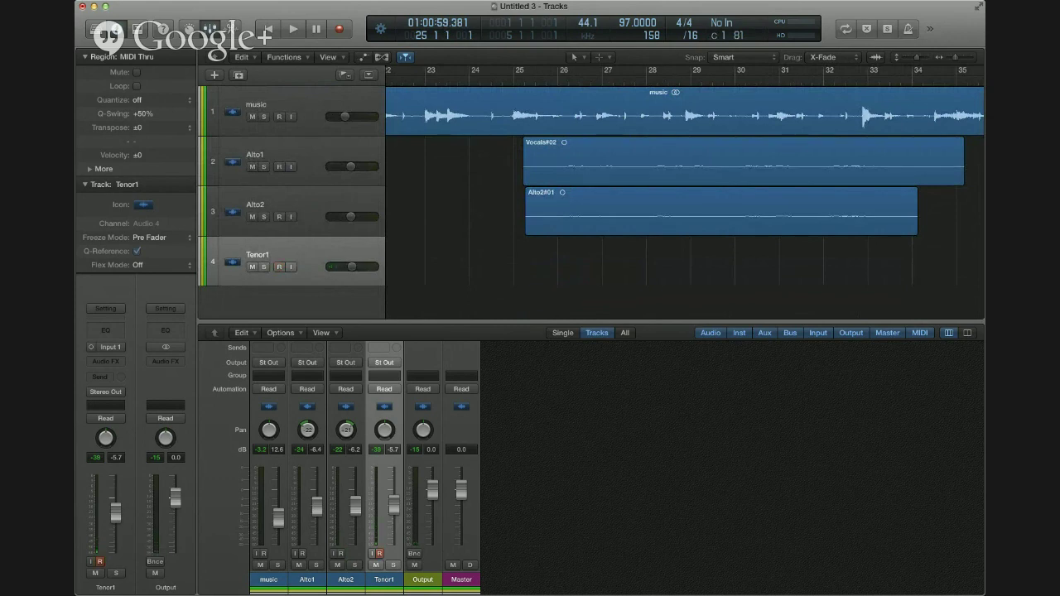
key(space)
key(r)
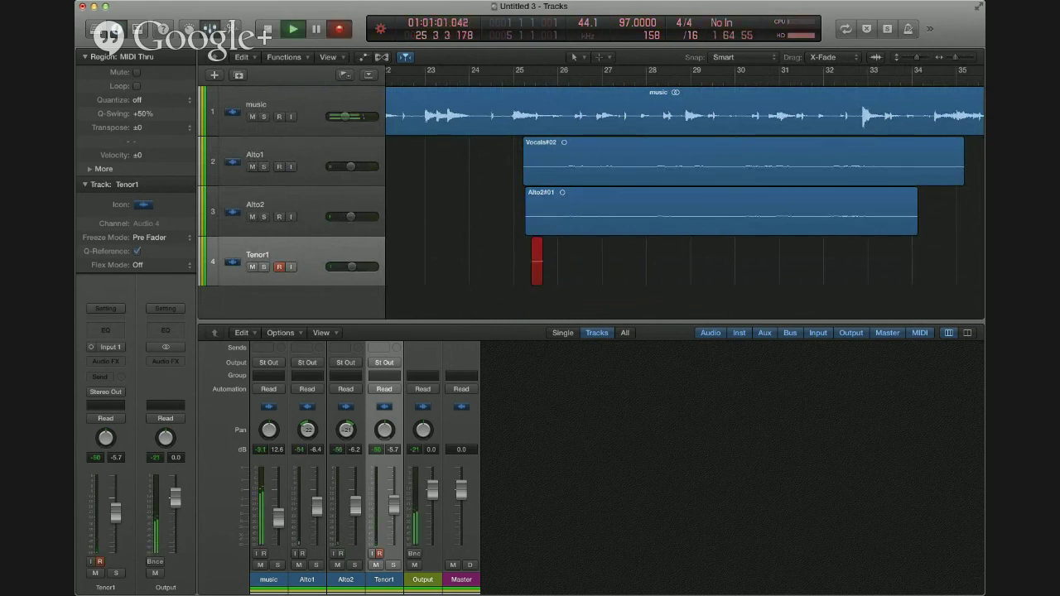
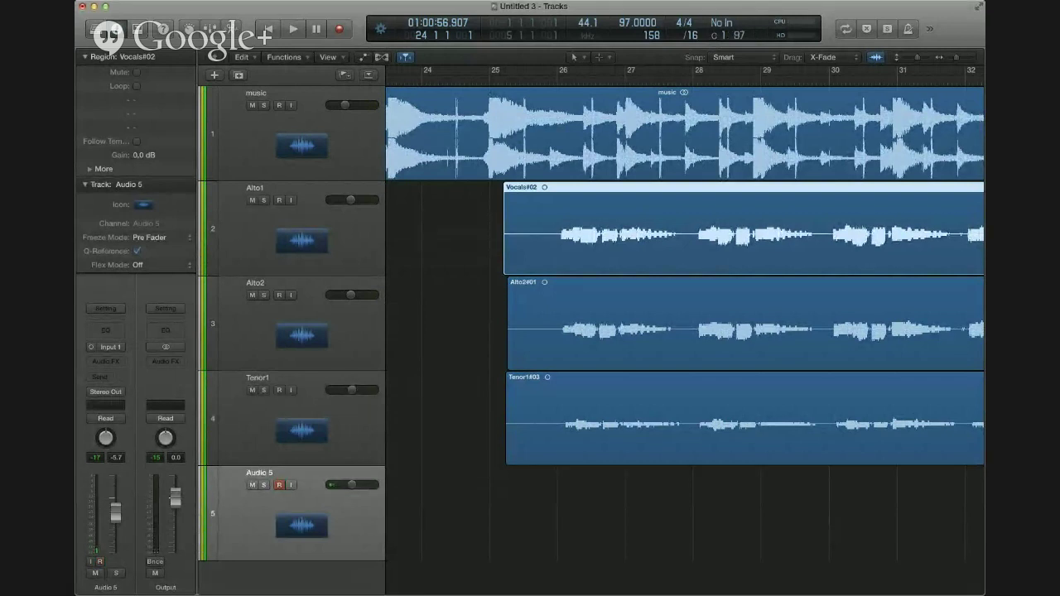
Review the music, Alto1, Alto2 and Tenor1 tracks by selecting each one and looking over its recorded region.
click(301, 124)
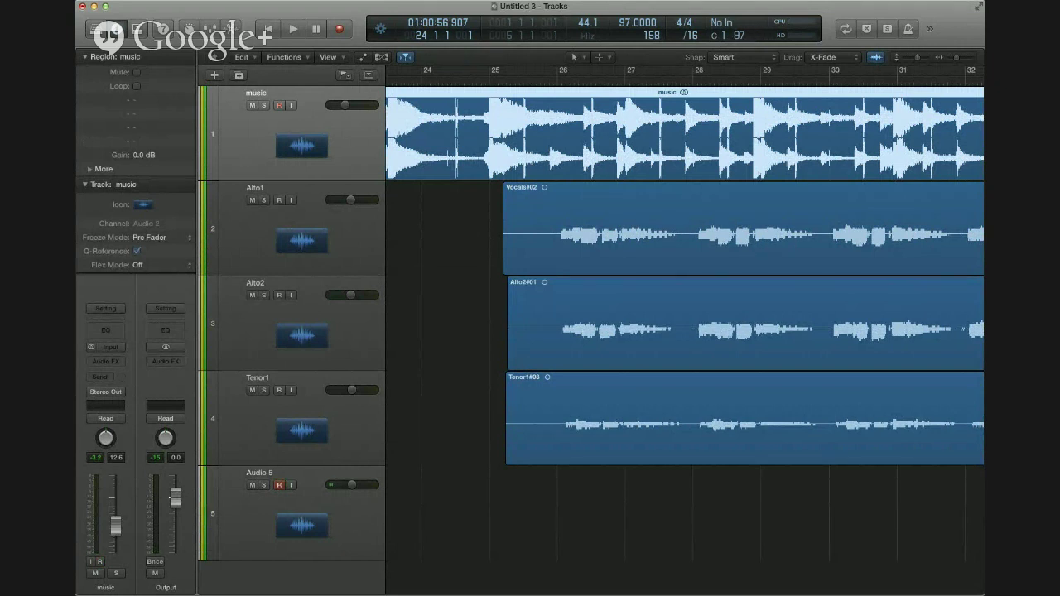
click(301, 219)
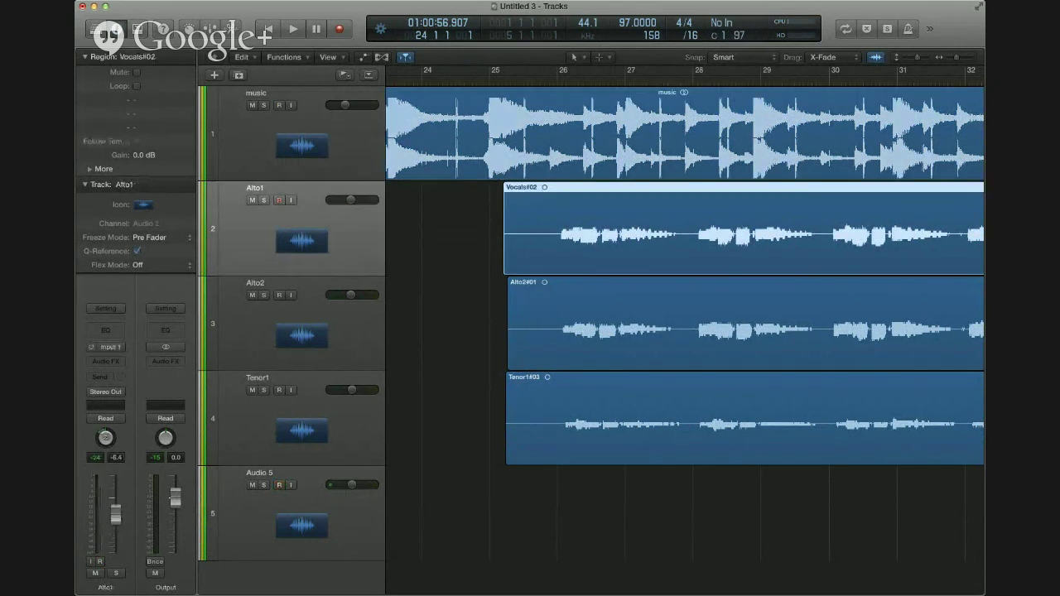
click(302, 315)
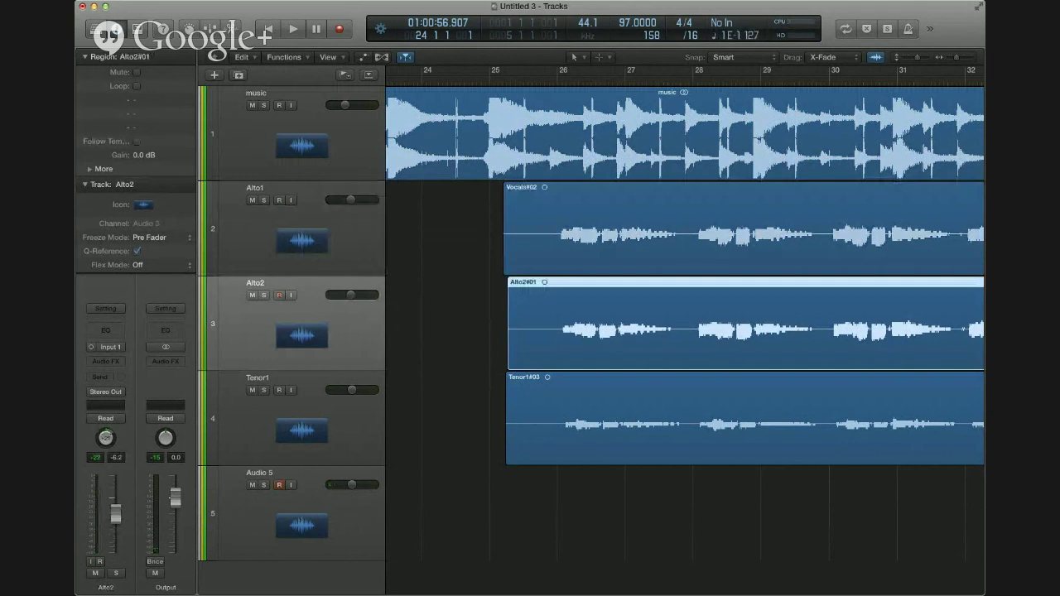
click(301, 410)
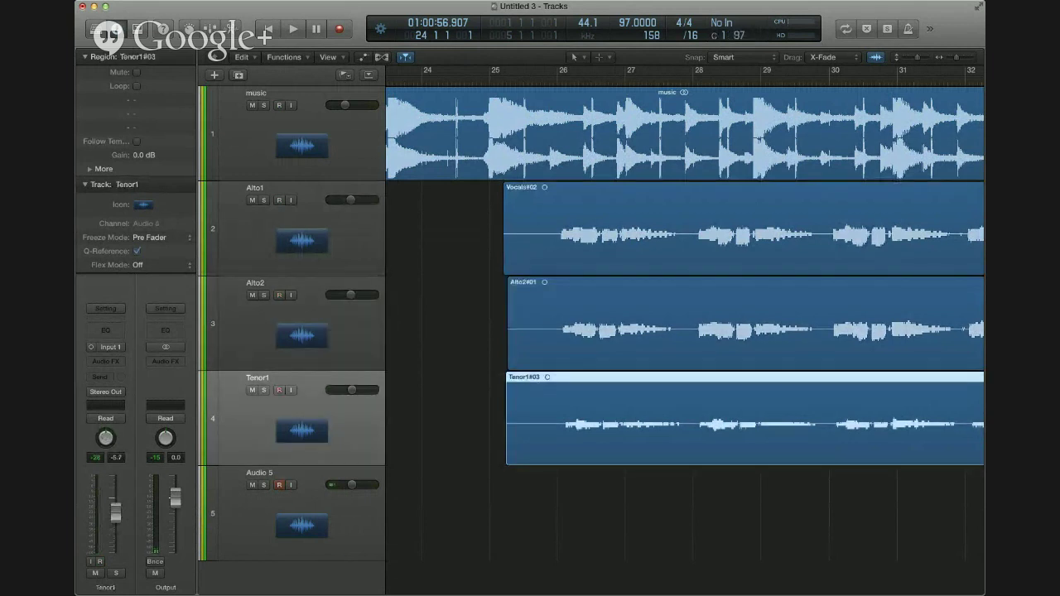
click(302, 315)
click(302, 219)
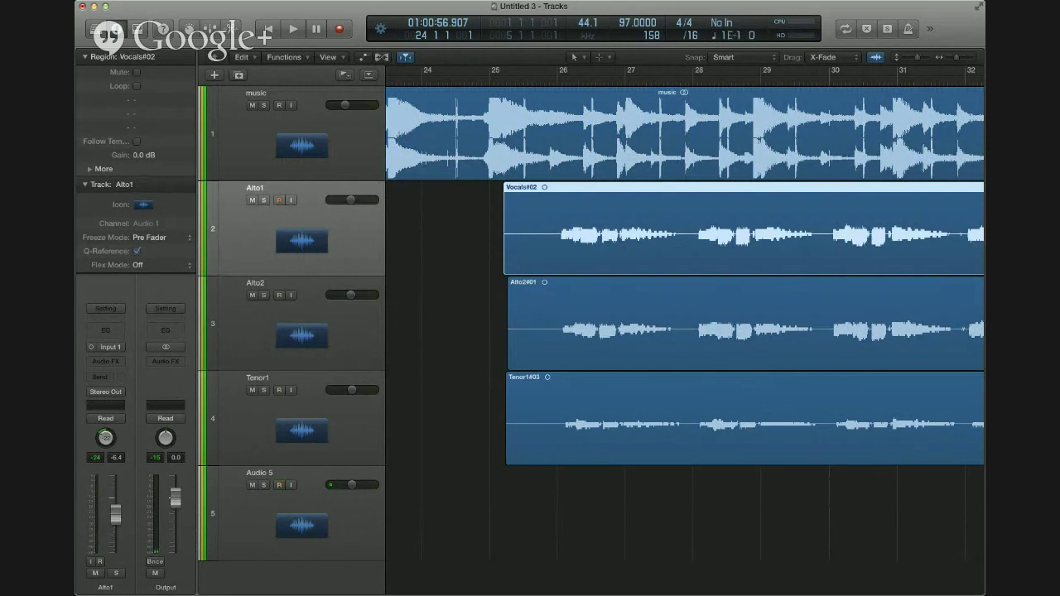
scroll(684, 323, right, 5)
scroll(685, 323, left, 5)
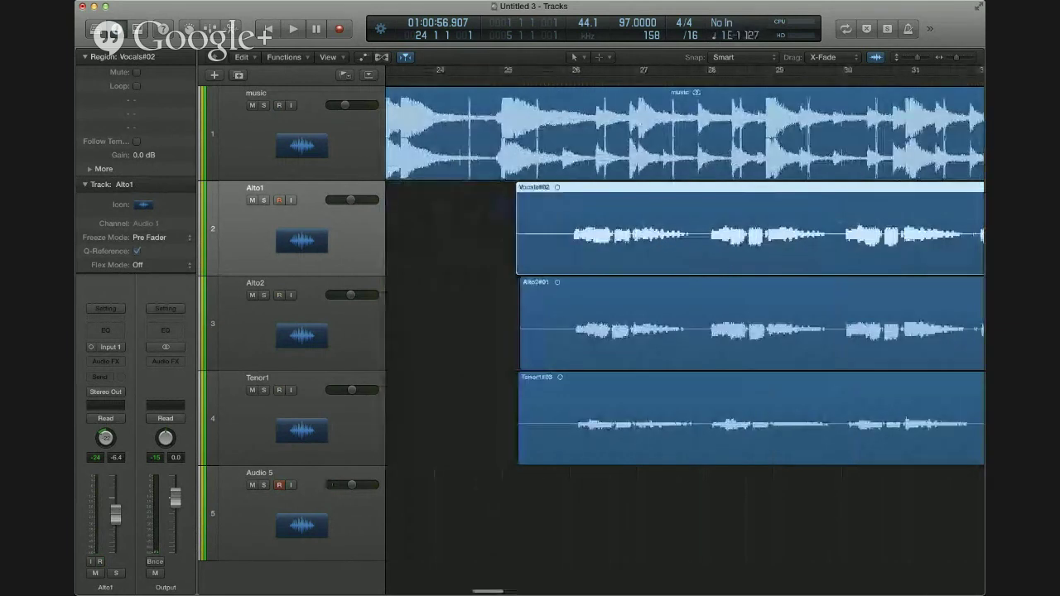
Select the music track and examine its enlarged waveform against the alto takes between bars 25 and 28.
click(301, 116)
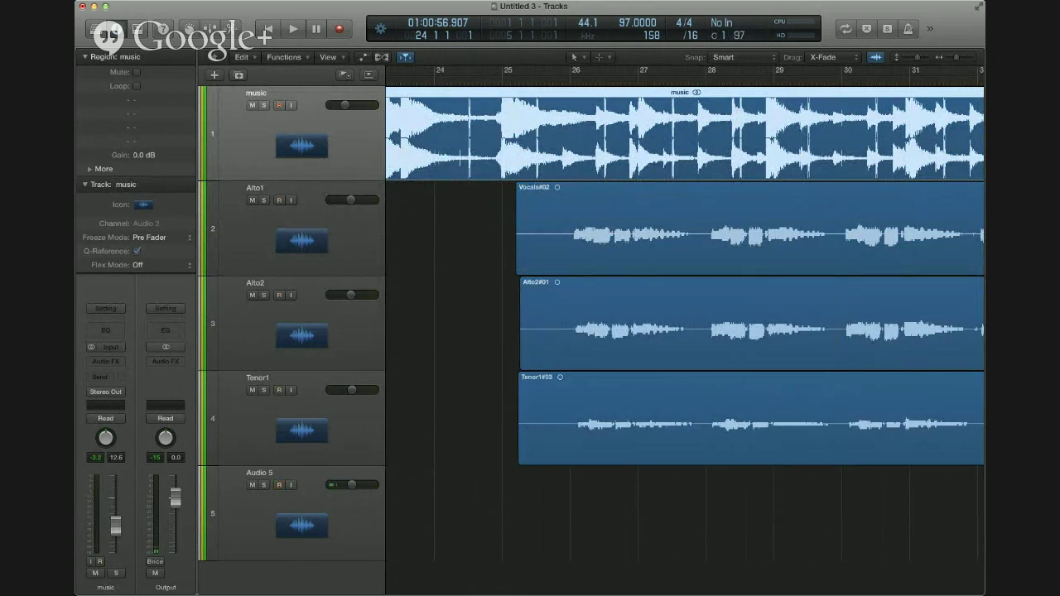
key(super+Down)
key(super+Down)
key(super+Right)
key(super+Right)
scroll(684, 340, right, 3)
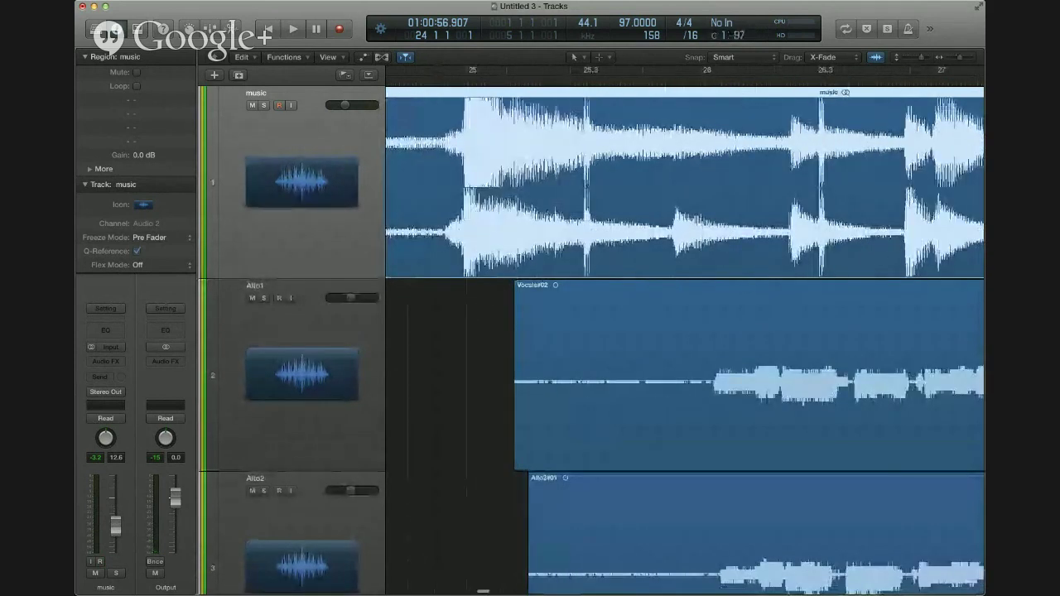
scroll(685, 331, right, 6)
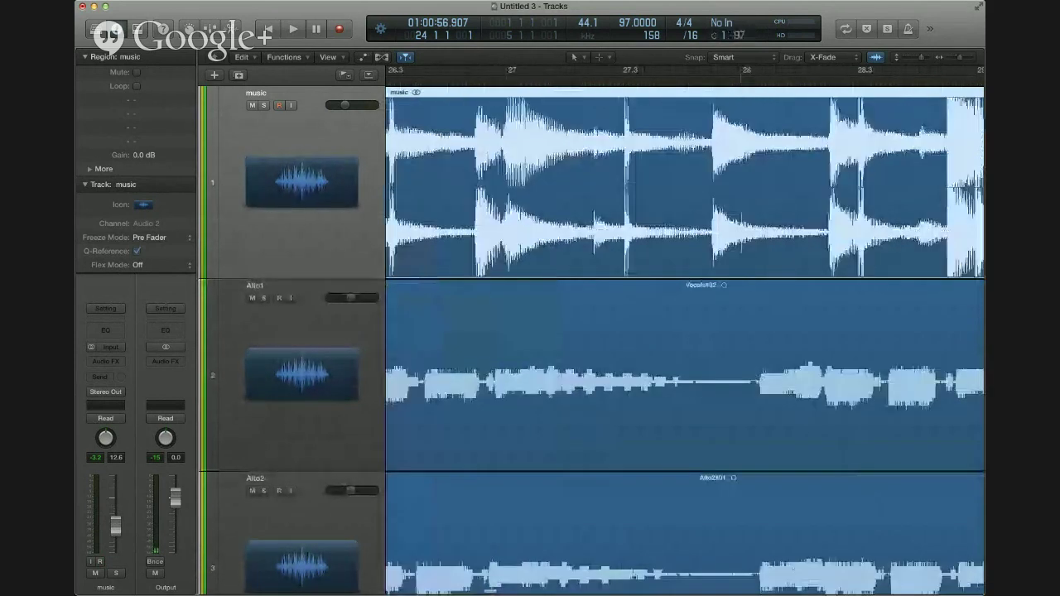
scroll(685, 332, left, 3)
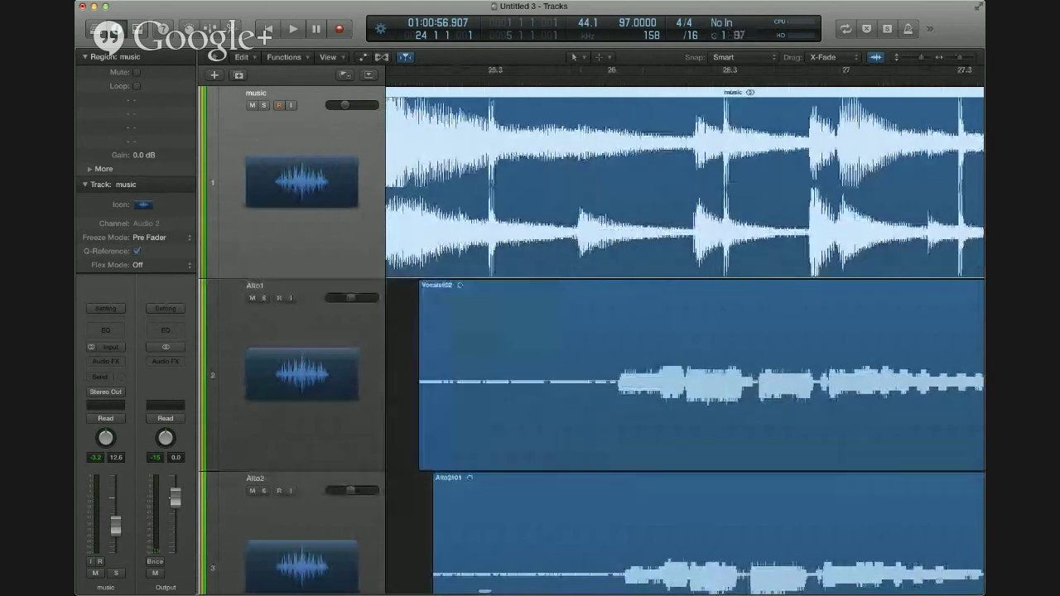
Select the Alto1 region and compare its phrase timing with the music and Alto2 waveforms from bar 26 onward.
scroll(685, 340, down, 2)
click(685, 331)
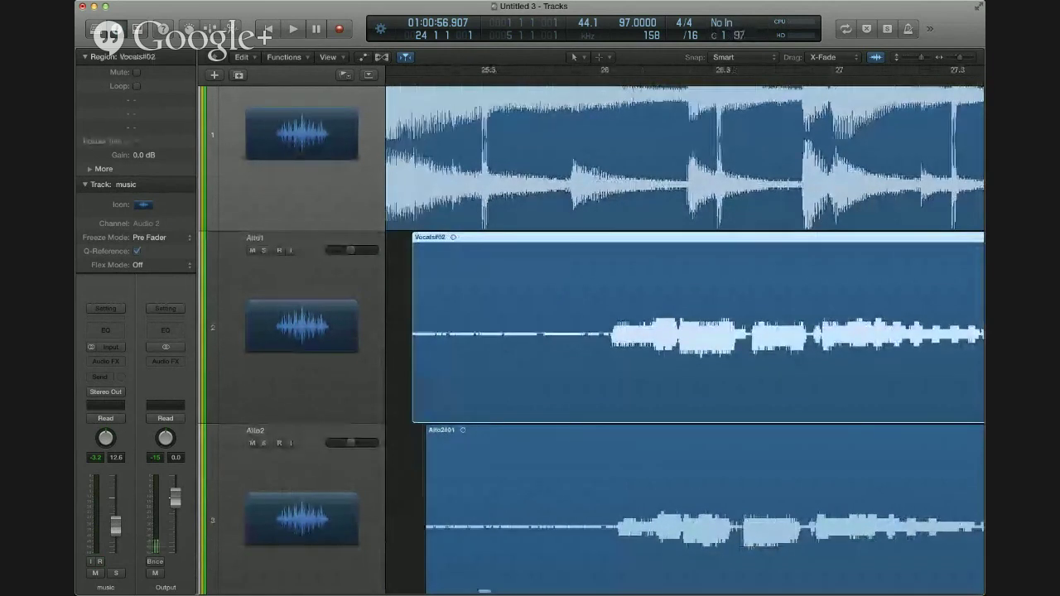
scroll(685, 332, right, 2)
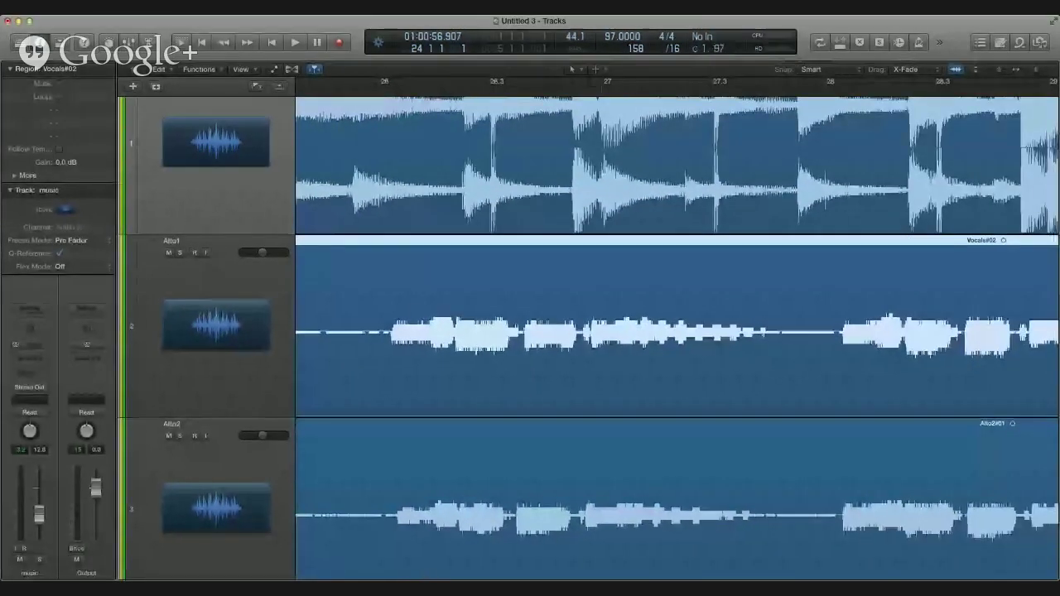
scroll(677, 338, up, 2)
scroll(677, 338, down, 2)
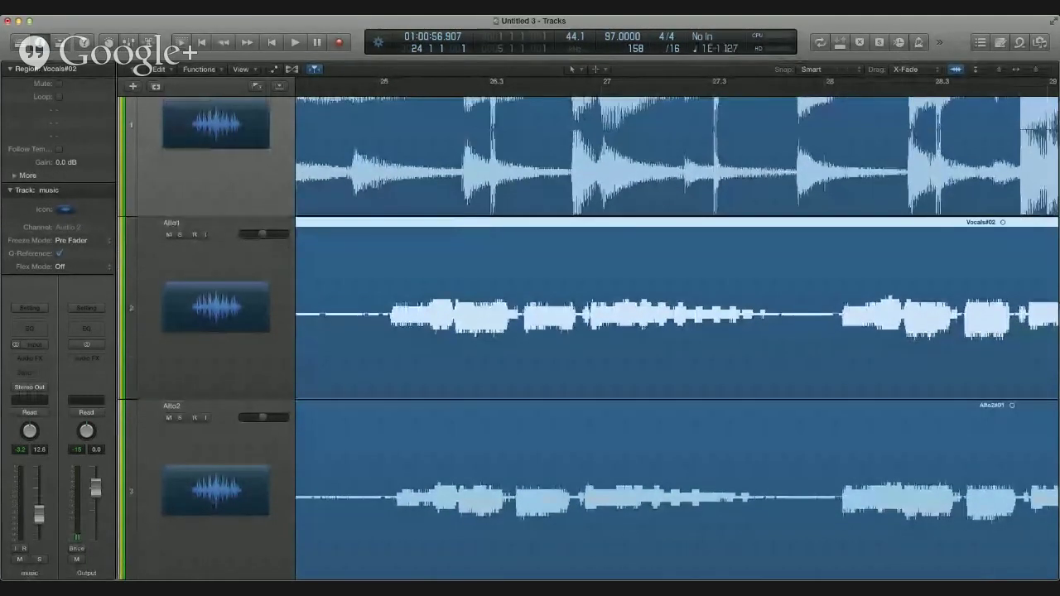
scroll(677, 332, up, 3)
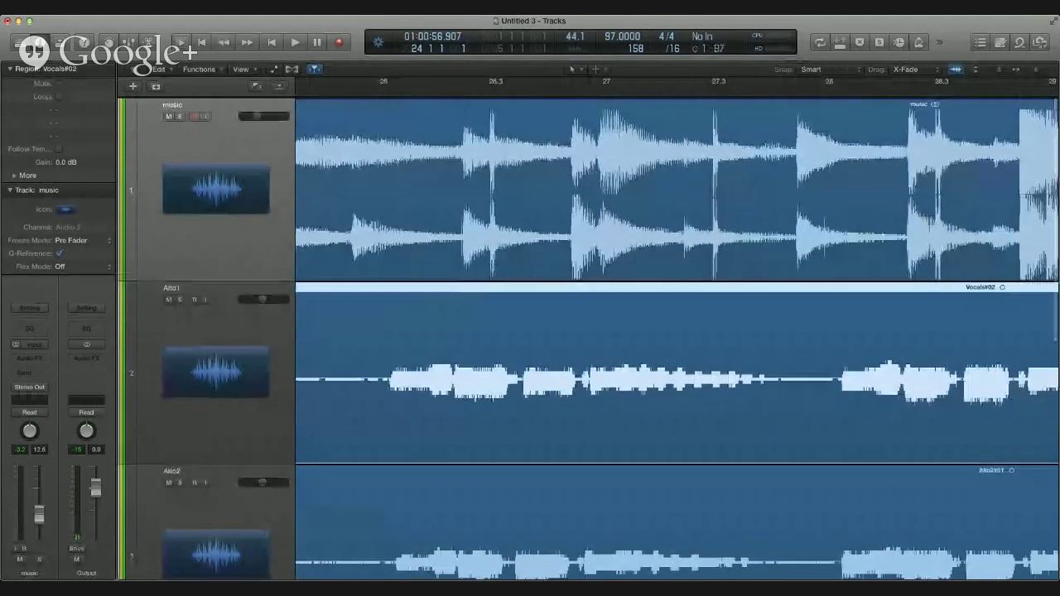
scroll(677, 338, down, 1)
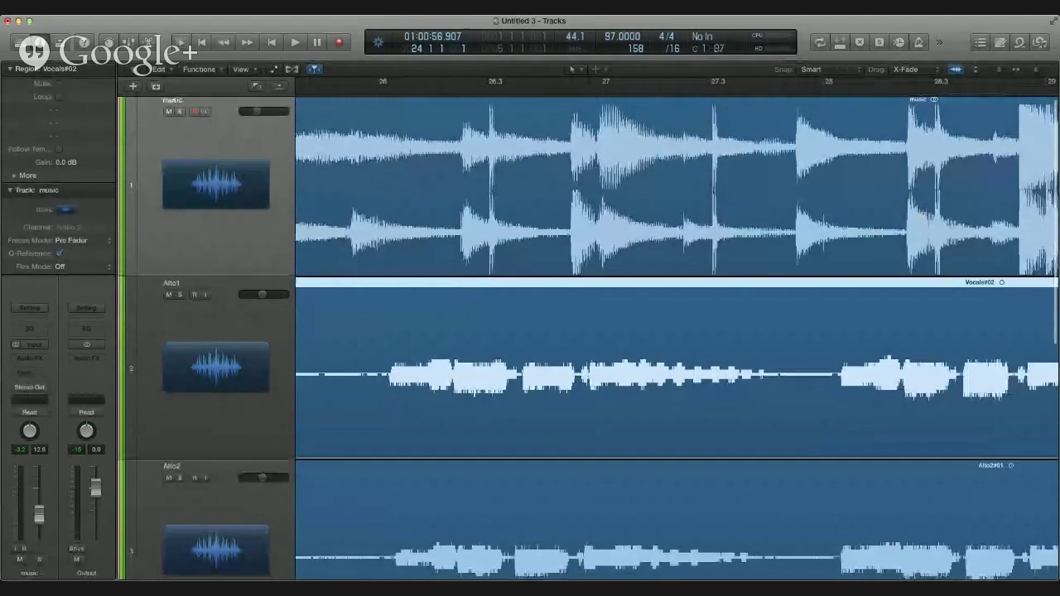
scroll(677, 332, right, 8)
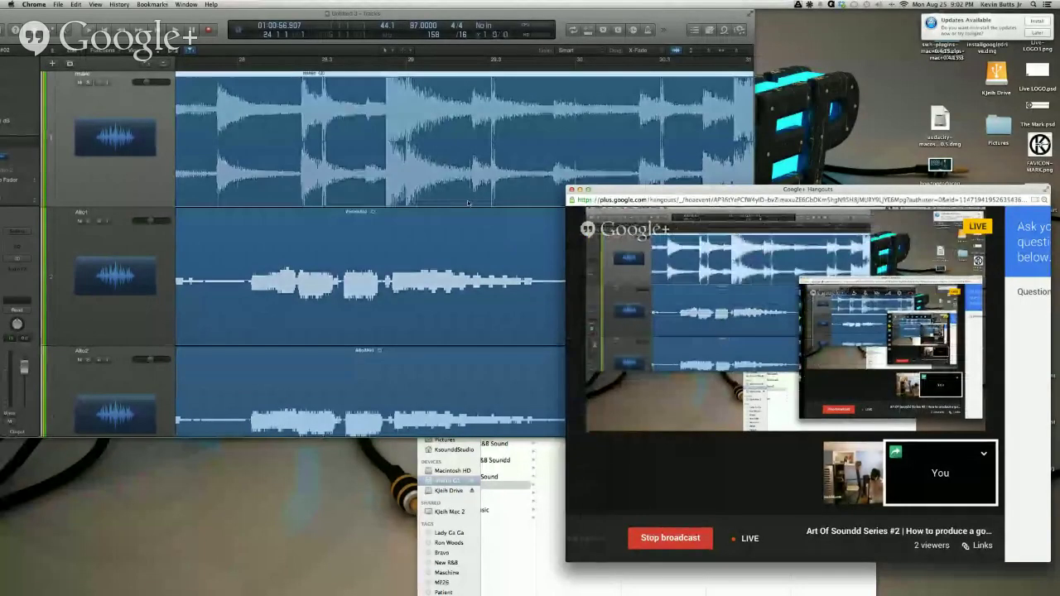
Switch to the Logic Pro X window, enlarge it to fill the screen, and compare the alto and tenor phrases along the timeline.
click(538, 373)
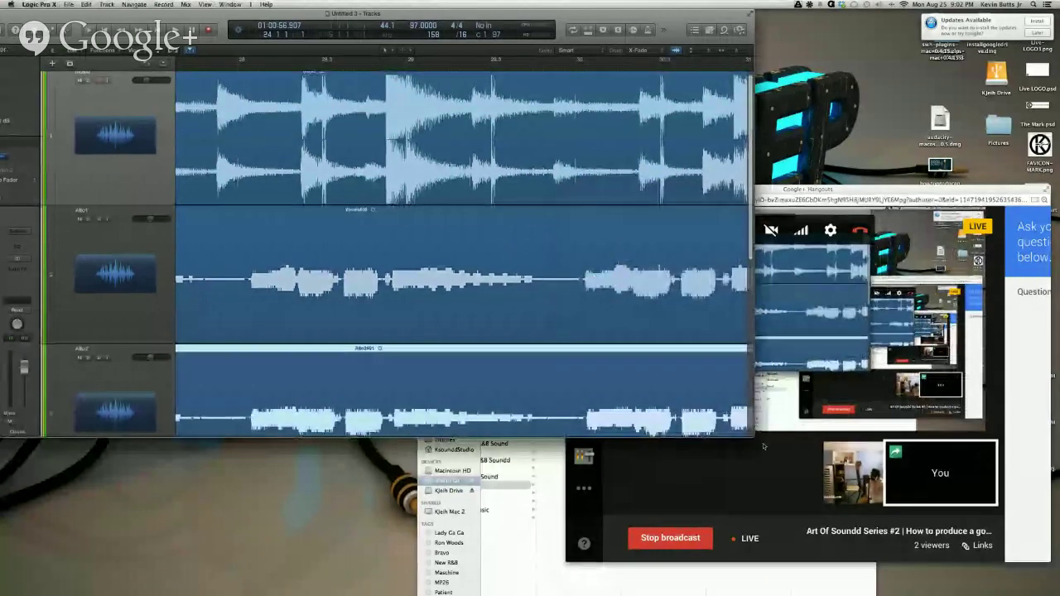
drag(754, 439, 1058, 595)
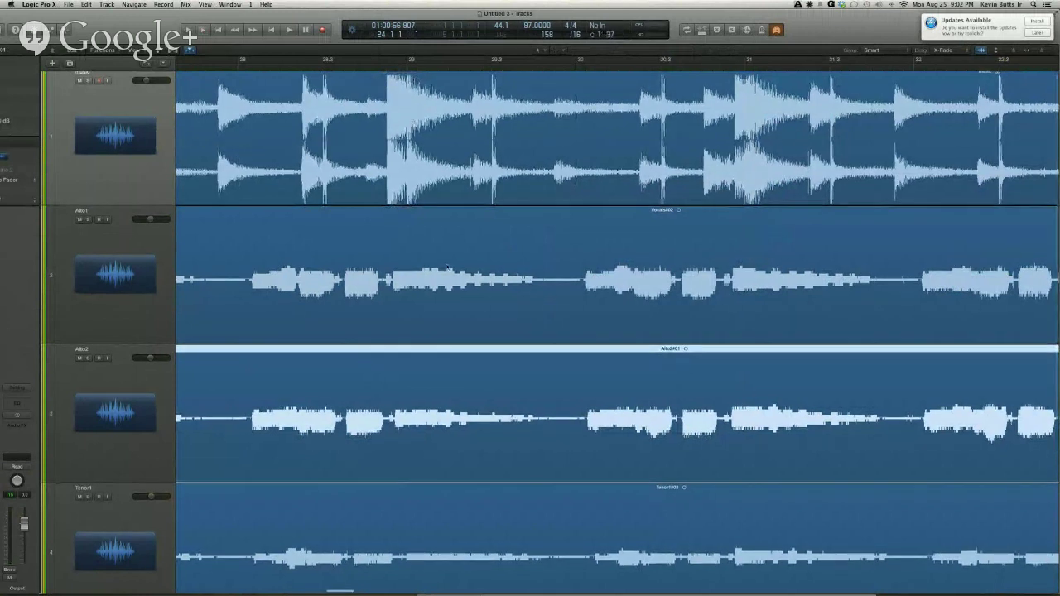
scroll(529, 311, right, 3)
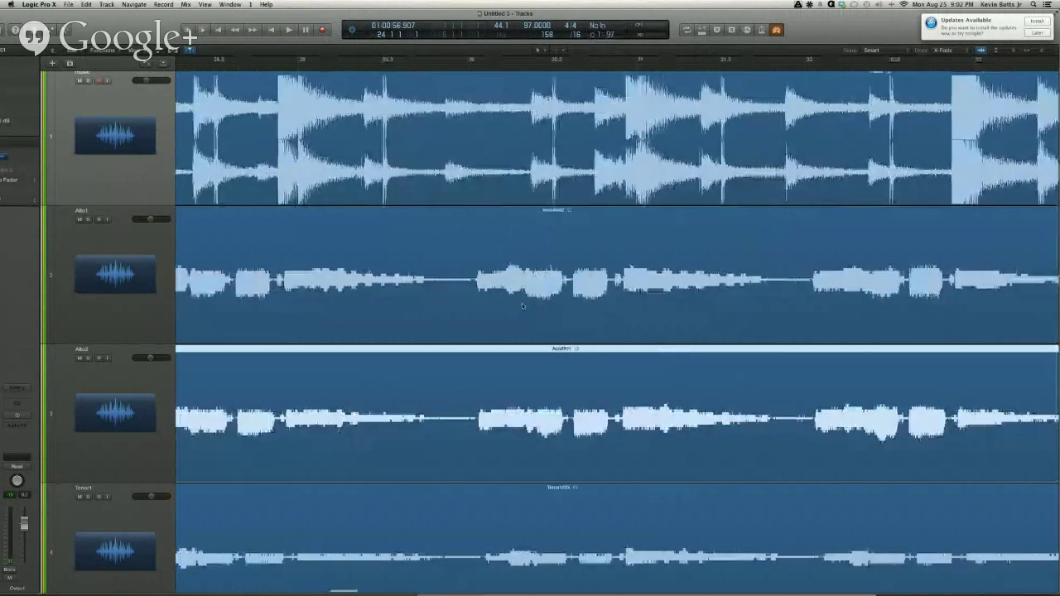
scroll(523, 306, right, 3)
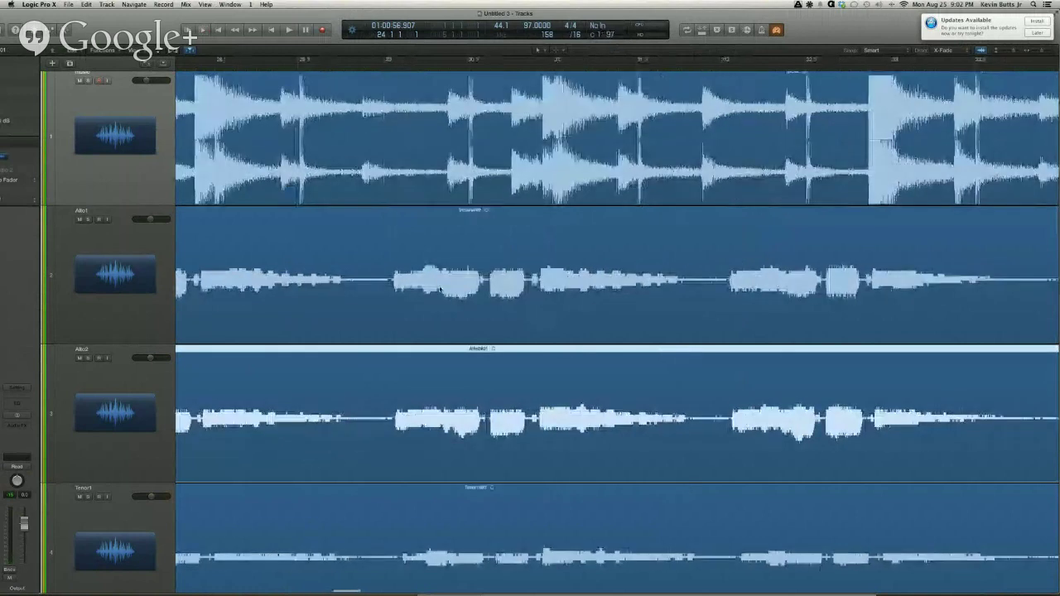
scroll(440, 290, right, 5)
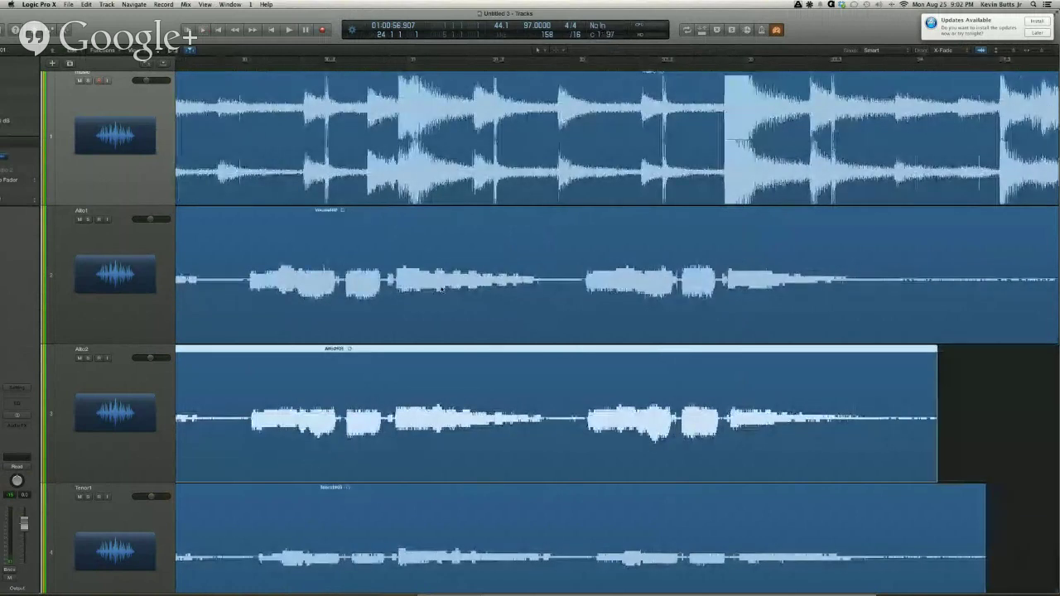
scroll(441, 290, right, 1)
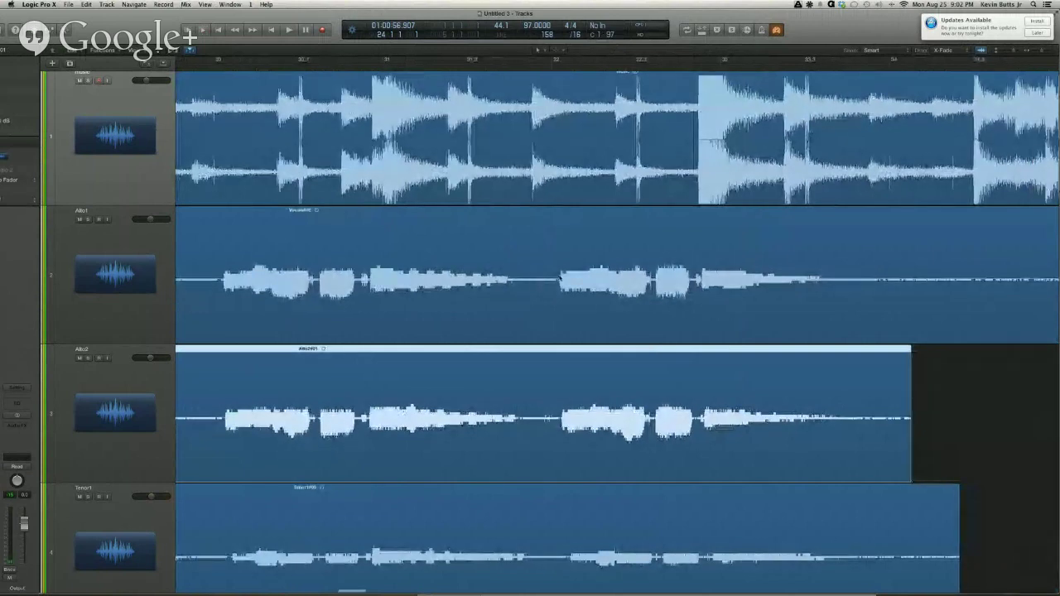
scroll(556, 275, right, 10)
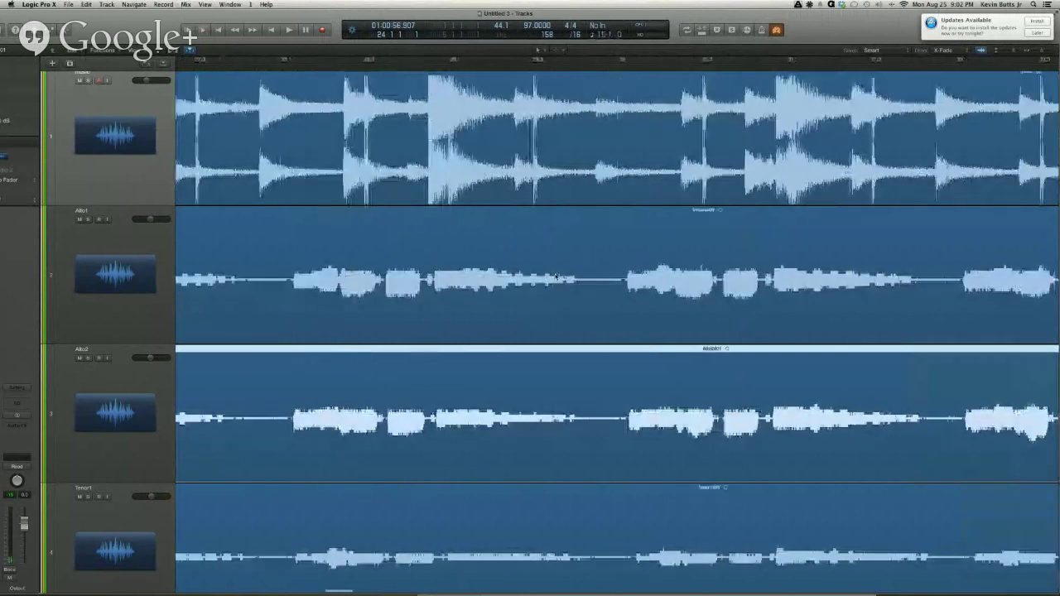
scroll(654, 138, right, 4)
scroll(655, 137, left, 1)
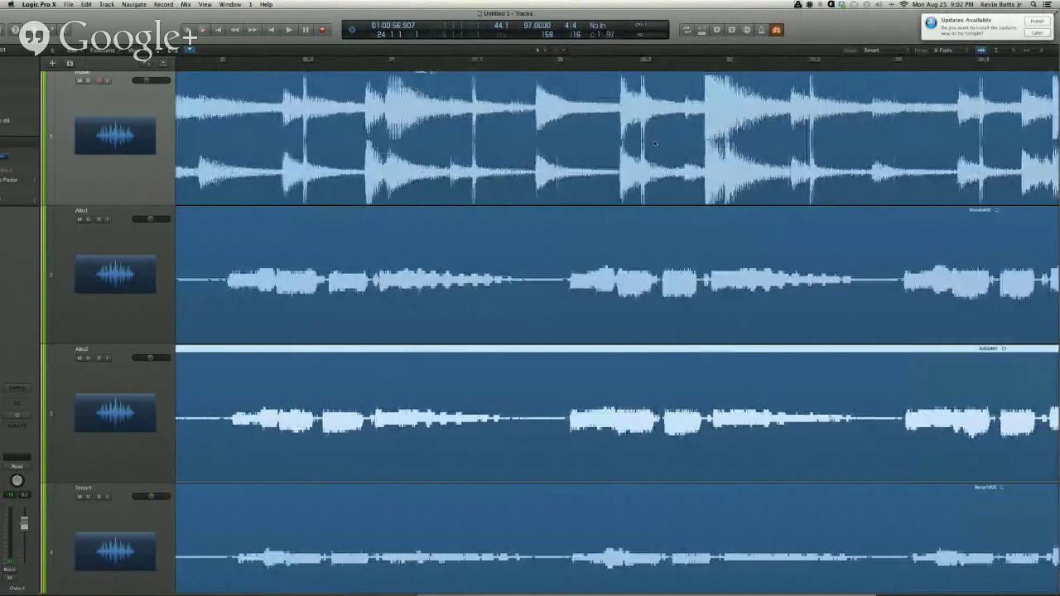
Magnify the music and Alto1 waveforms and examine how the vocal phrases line up with the beats around bars 26 to 28.
key(super+Up)
key(super+Down)
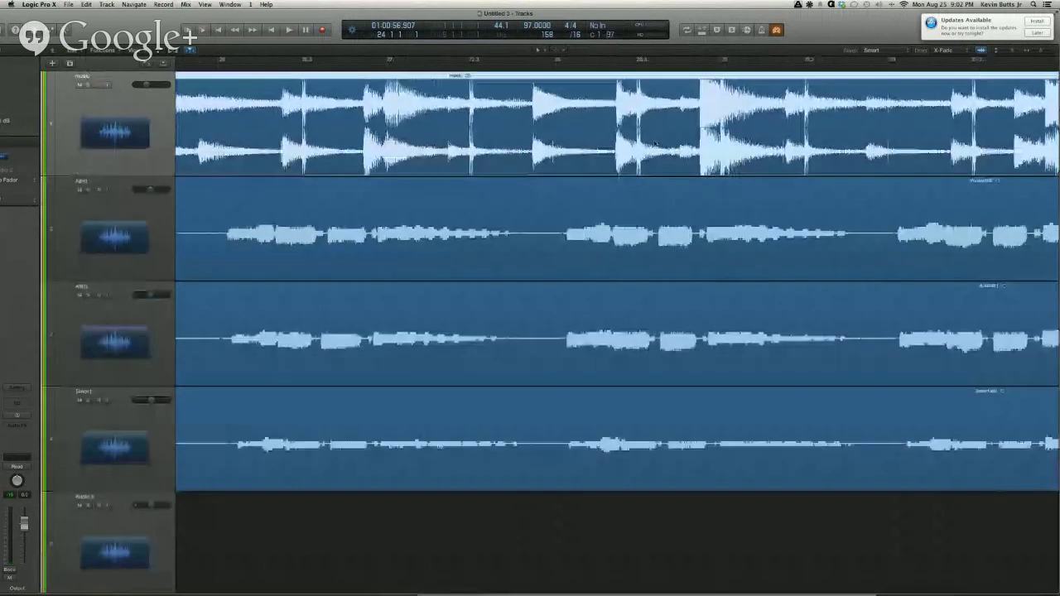
key(super+Down)
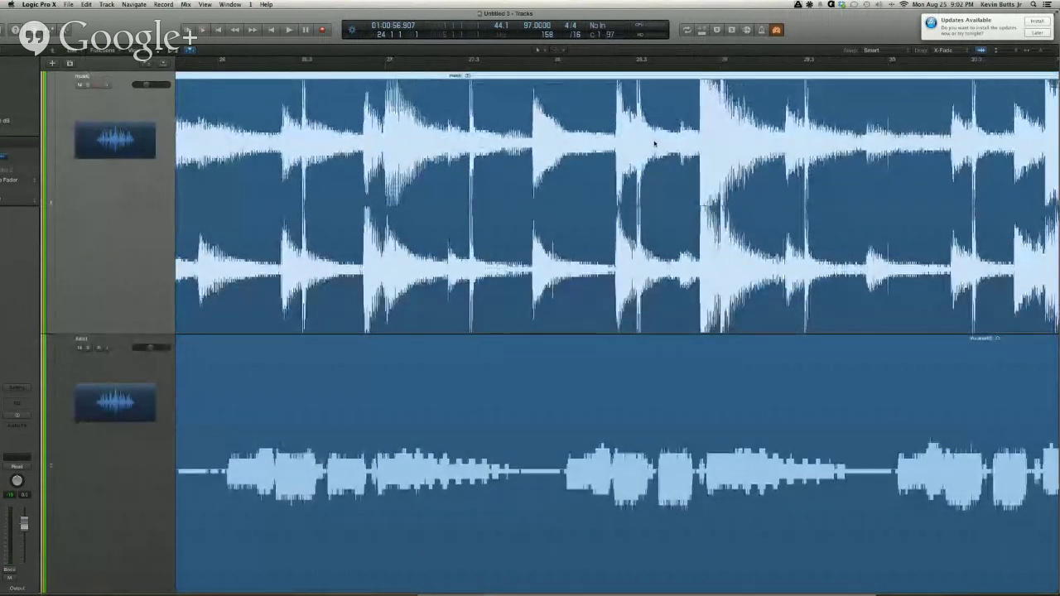
key(super+Right)
key(super+Right)
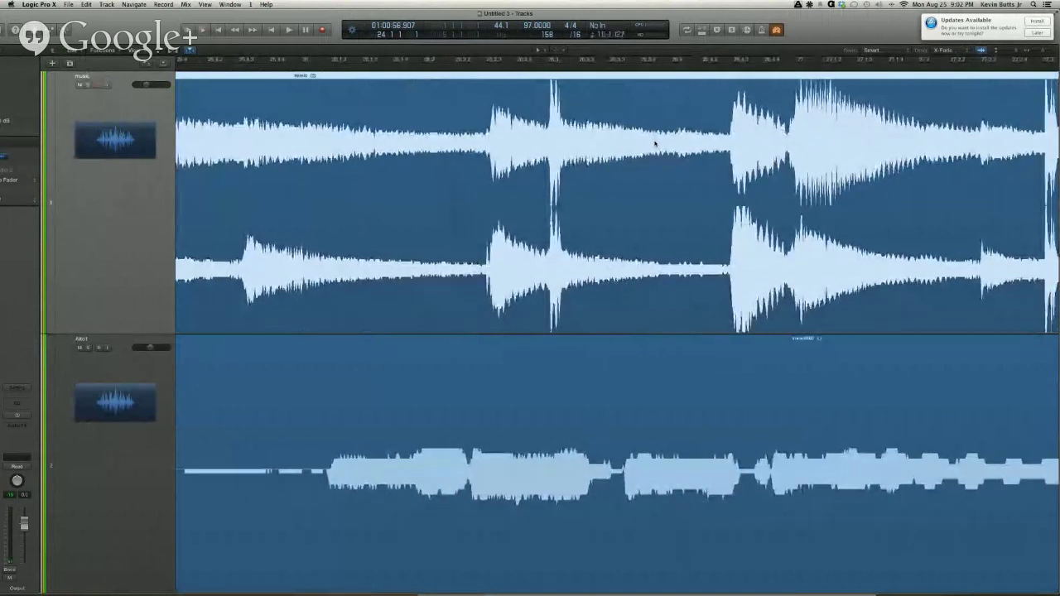
scroll(654, 144, right, 6)
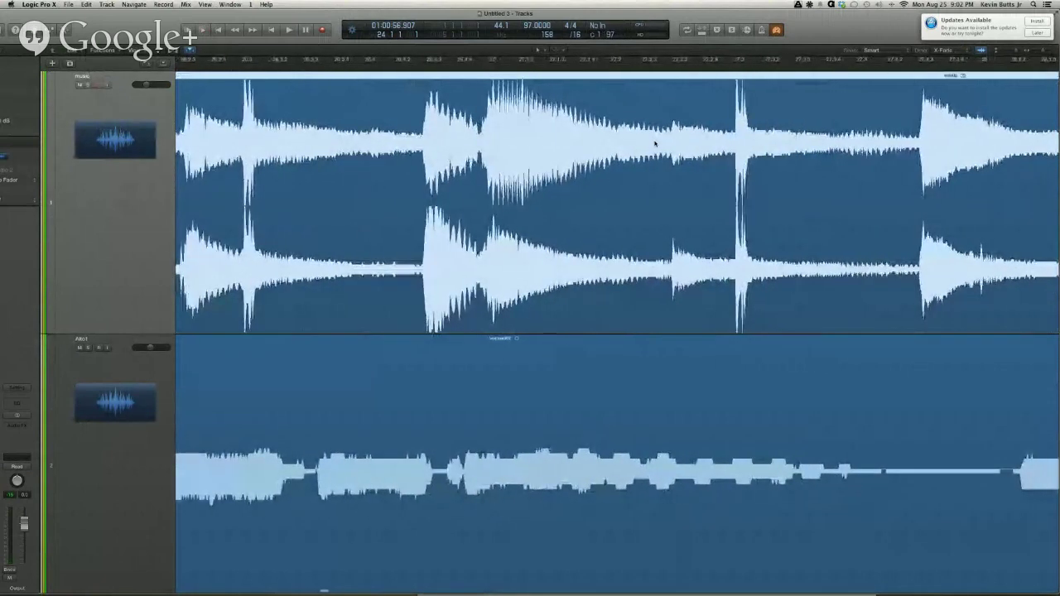
Reduce the timeline and track magnification until the music, Alto1, Alto2 and Tenor1 tracks are visible together.
key(super+Left)
key(super+Left)
key(super+Left)
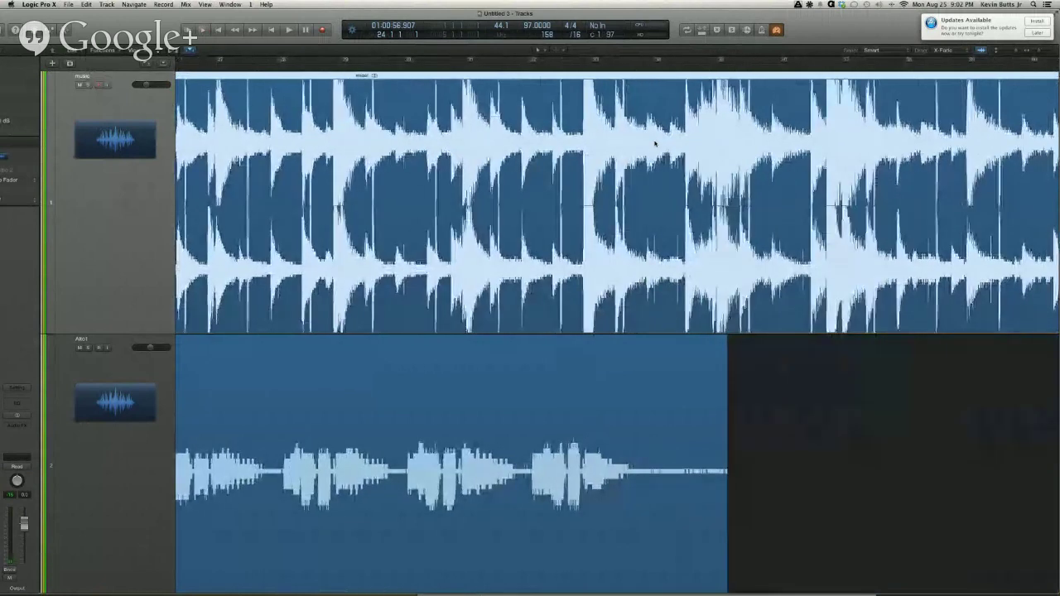
key(super+Left)
key(super+Left)
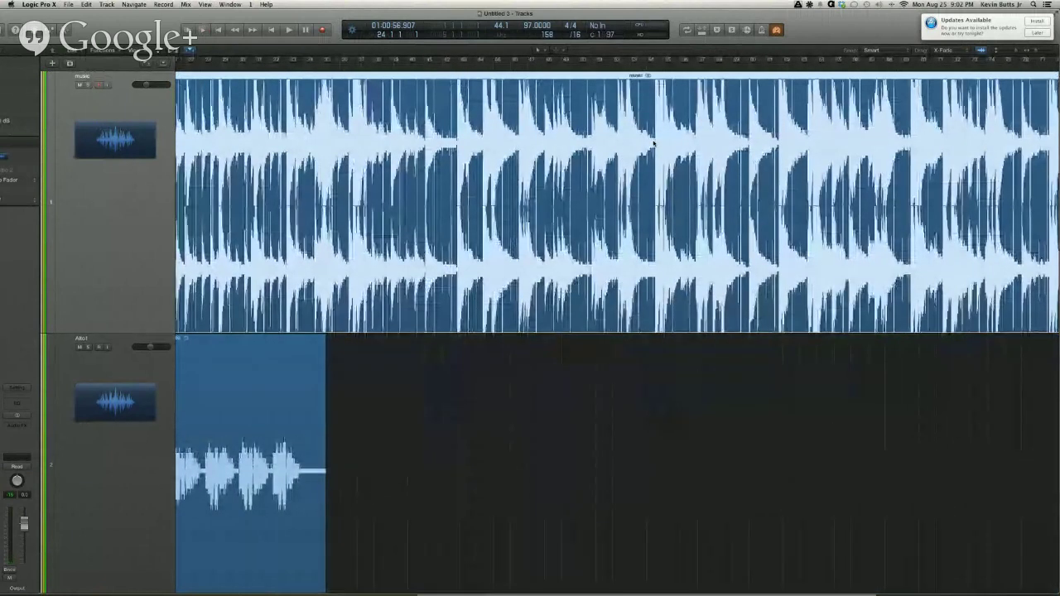
key(super+Up)
key(super+Up)
key(super+Up)
key(super+Up)
key(super+Up)
key(super+Up)
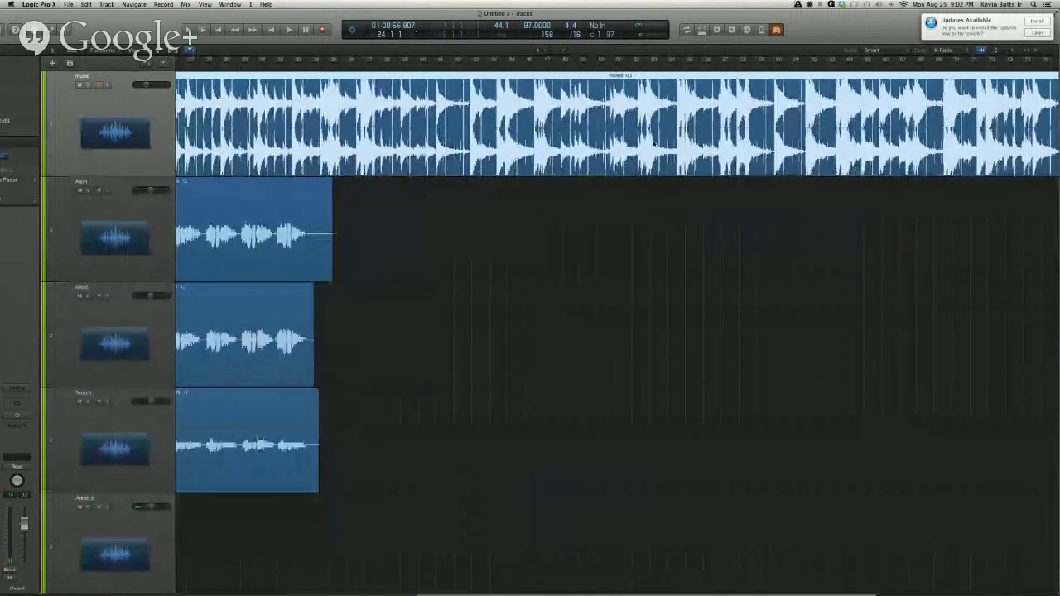
Frame the complete alto and tenor regions beside the playhead and compare their phrases with the music from bar 25 onward.
key(super+Left)
key(super+Left)
key(super+Right)
key(super+Right)
key(super+Right)
key(super+Right)
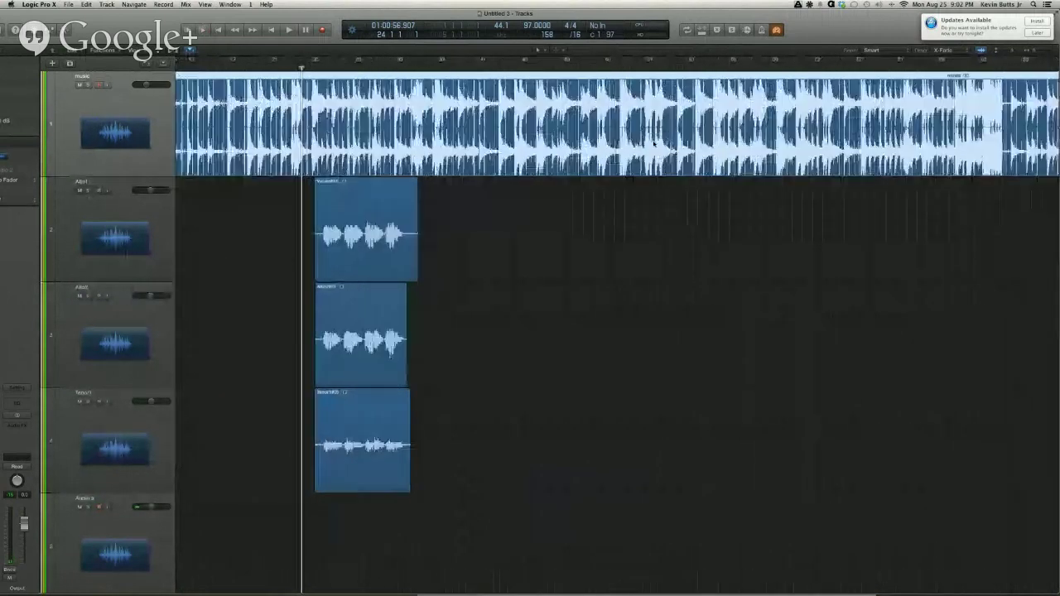
key(super+Up)
key(super+Up)
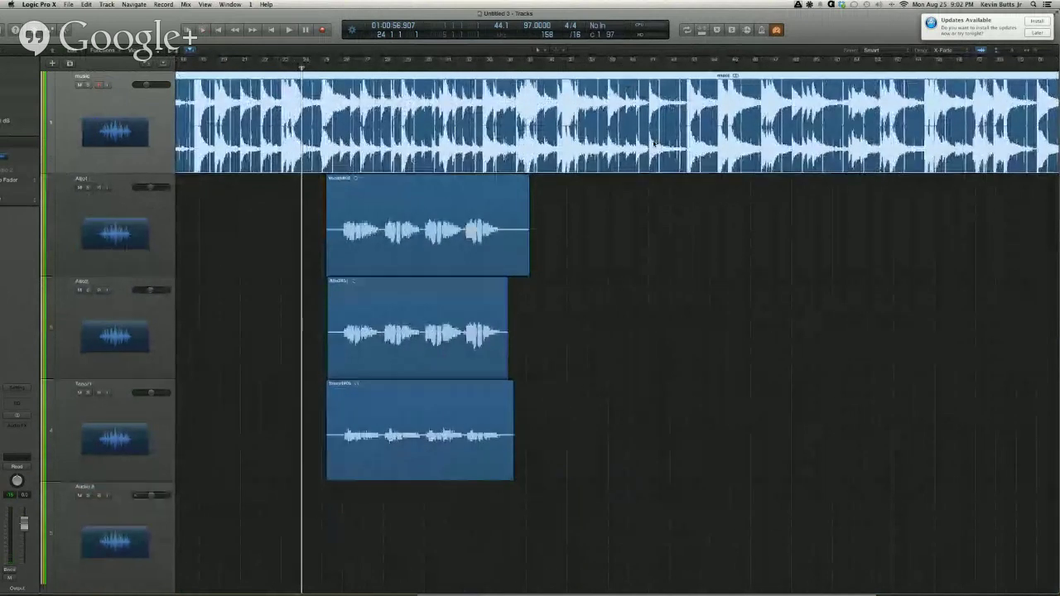
key(super+Right)
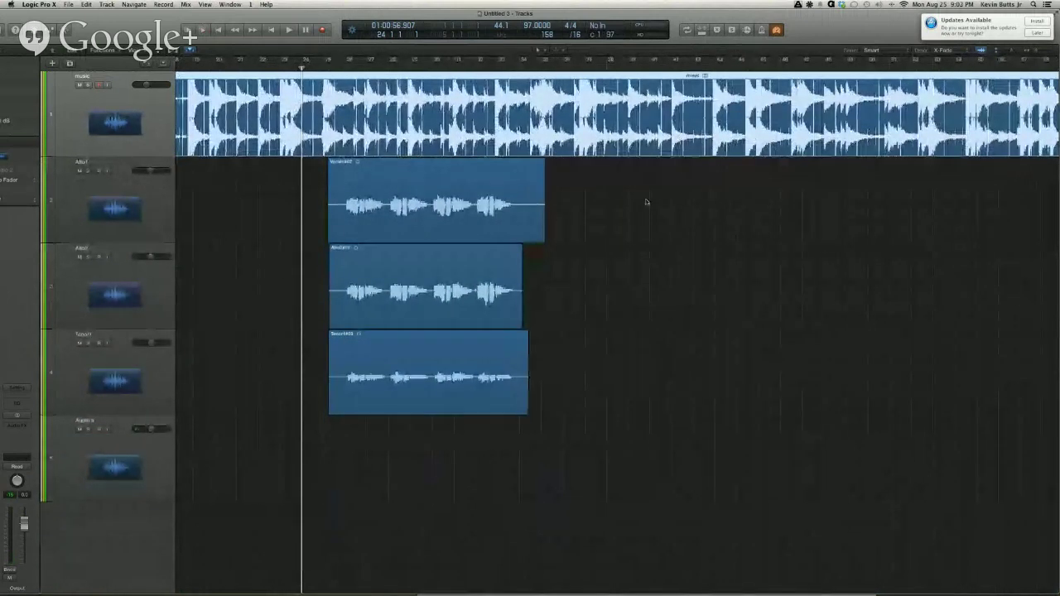
Examine the rest of the music track beyond the vocal regions and fit the whole song into the timeline view.
scroll(638, 215, right, 2)
scroll(634, 214, right, 10)
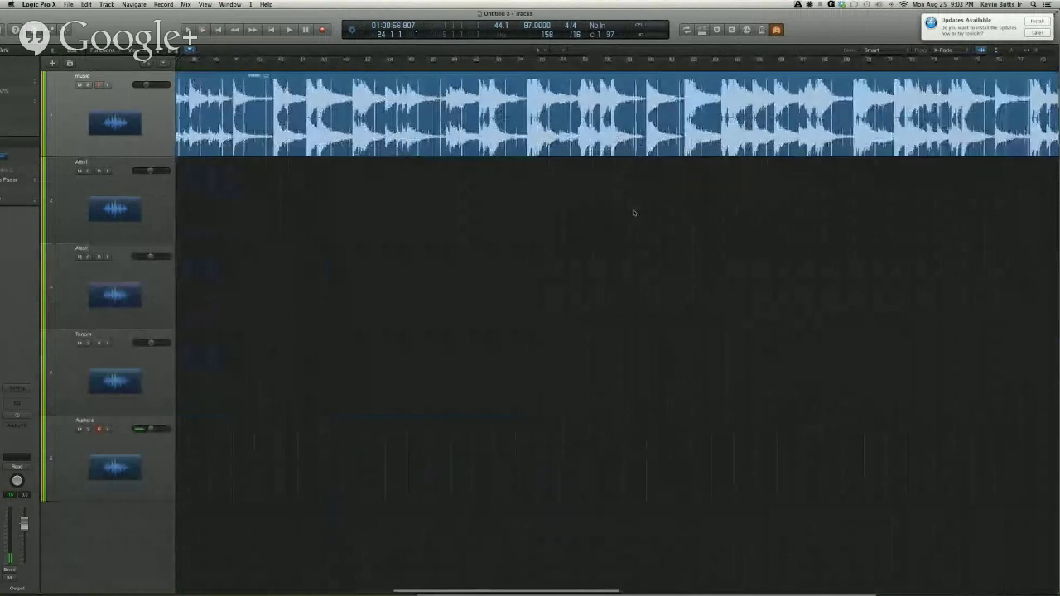
scroll(635, 213, right, 5)
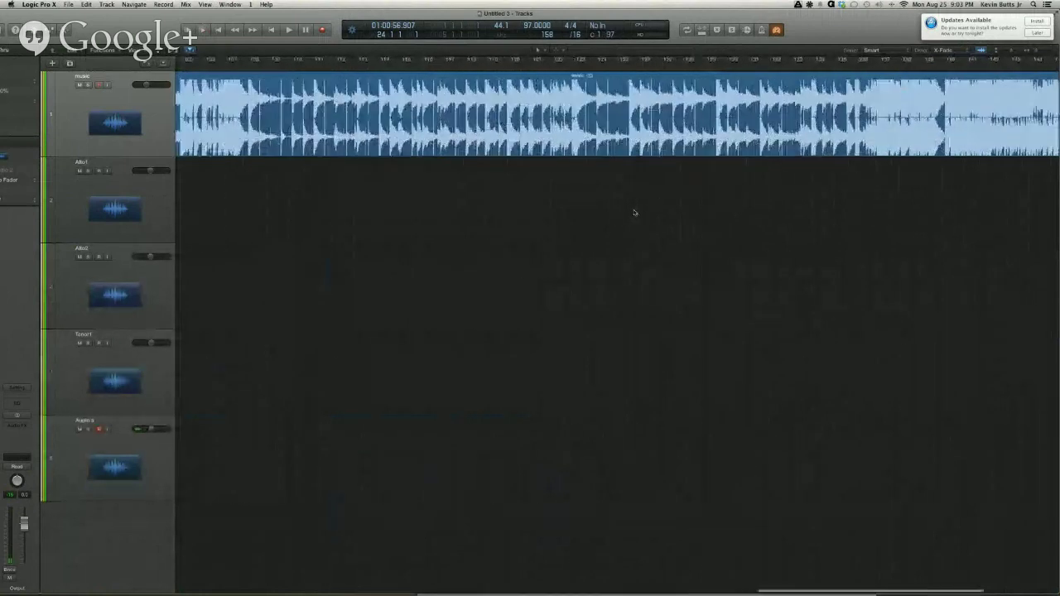
key(super+Left)
key(super+Left)
key(super+Left)
key(super+Left)
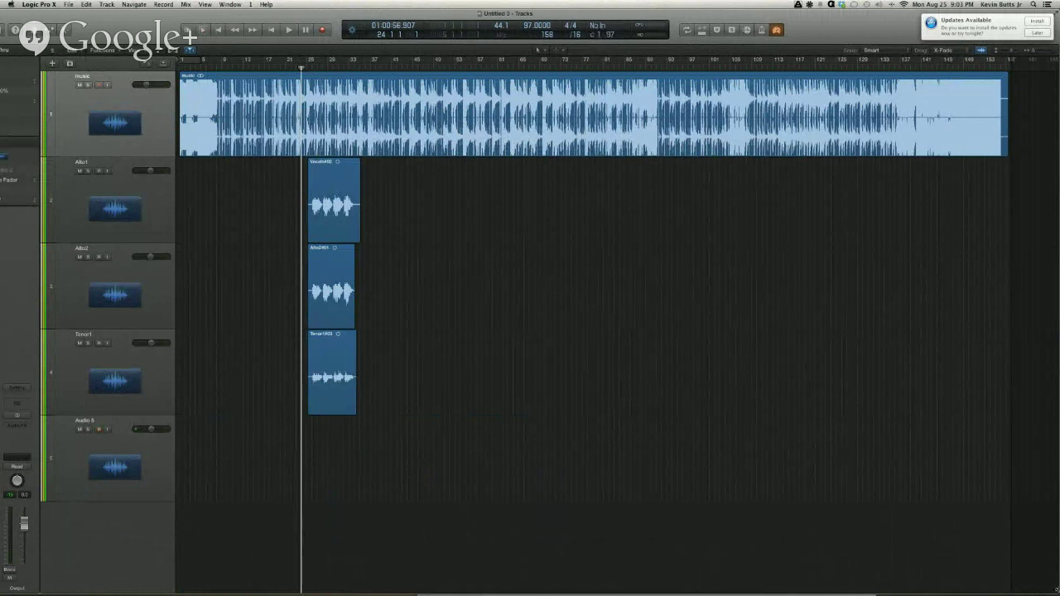
Shrink the Logic Pro X window to uncover the desktop and switch to the Google+ Hangouts window in Chrome.
drag(908, 366, 882, 414)
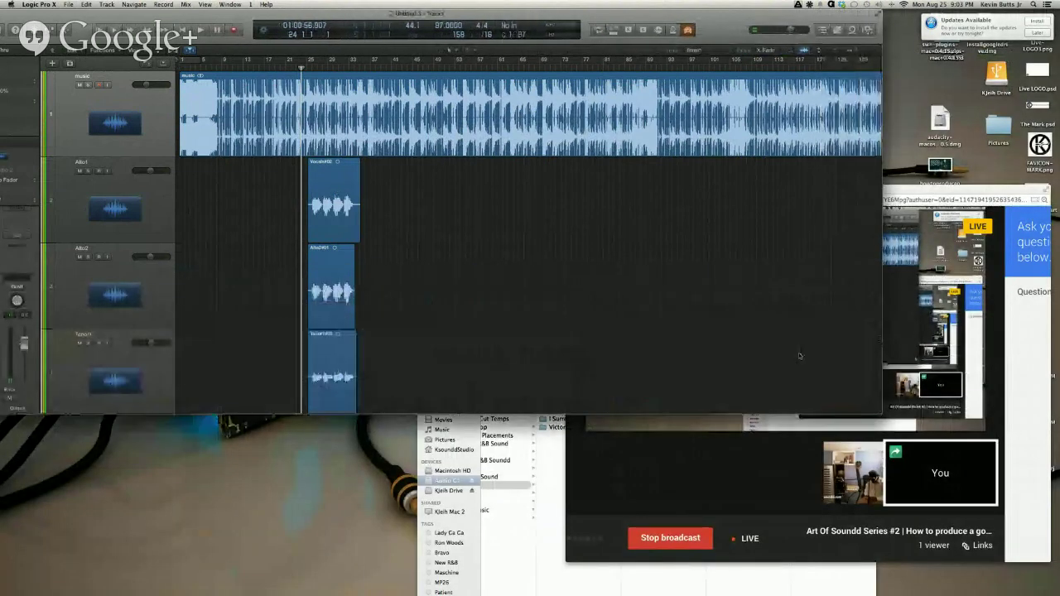
scroll(499, 263, down, 3)
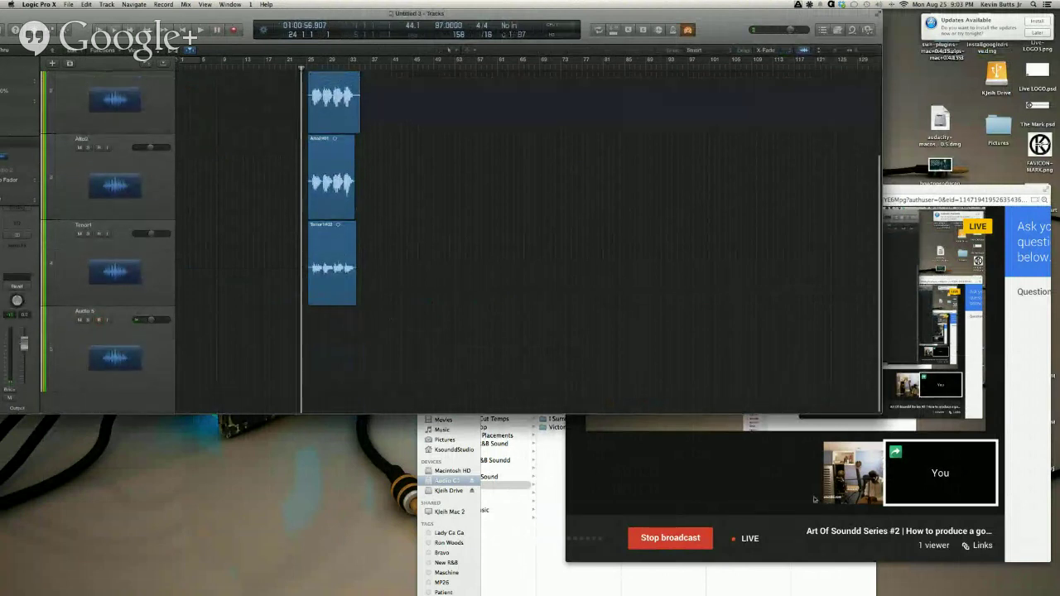
click(779, 485)
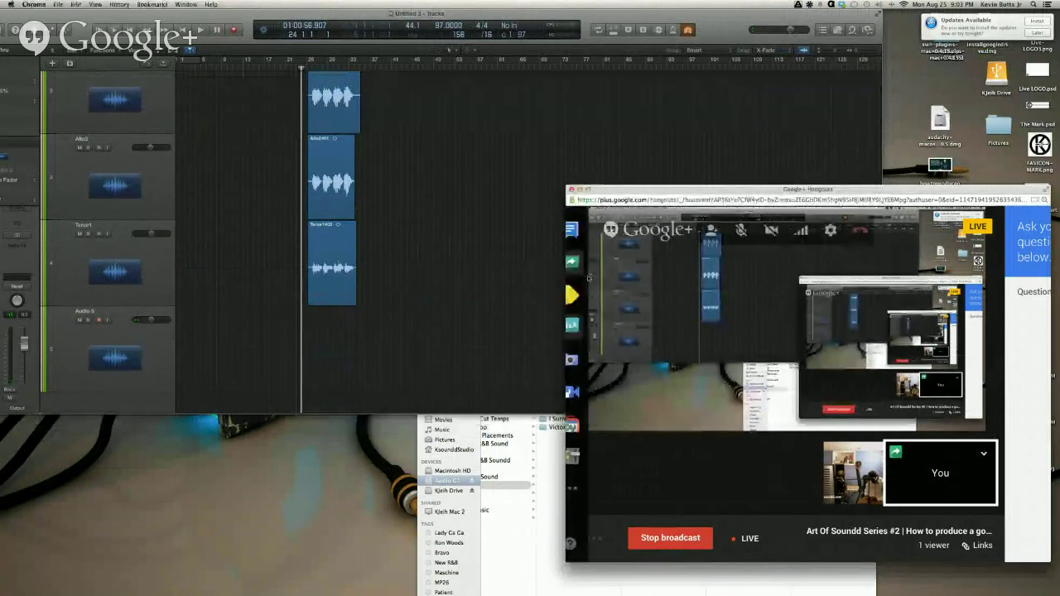